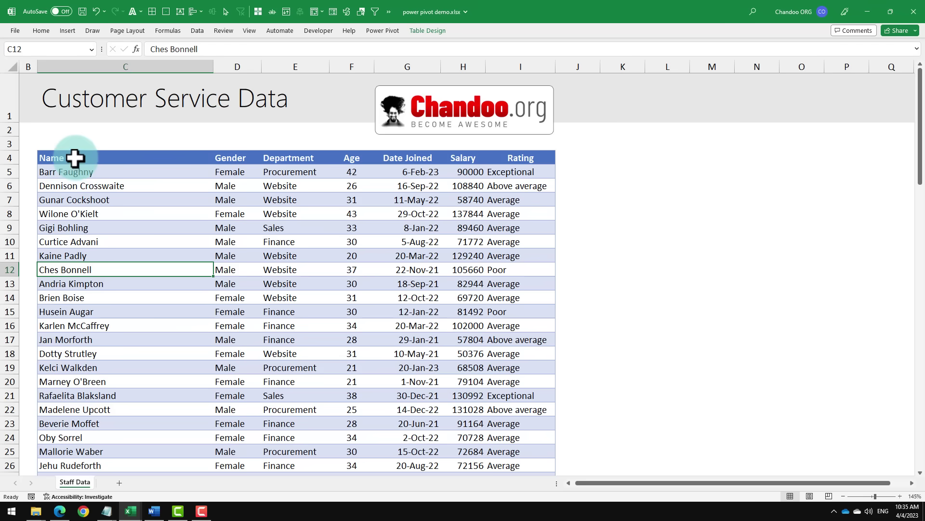
# - Inspect the staff table's names, genders, departments and Salary column, then bring up the Insert commands
pyautogui.moveTo(74, 155); pyautogui.dragTo(552, 466)
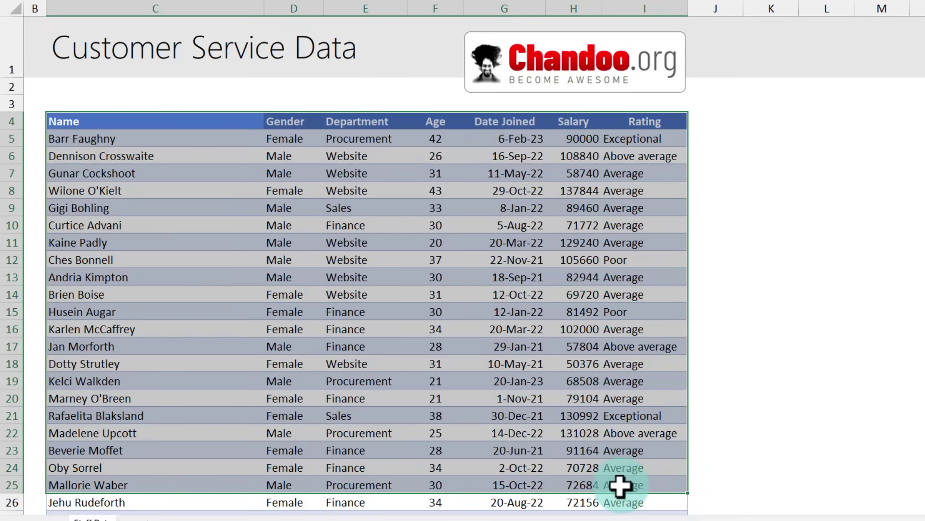
pyautogui.click(320, 216)
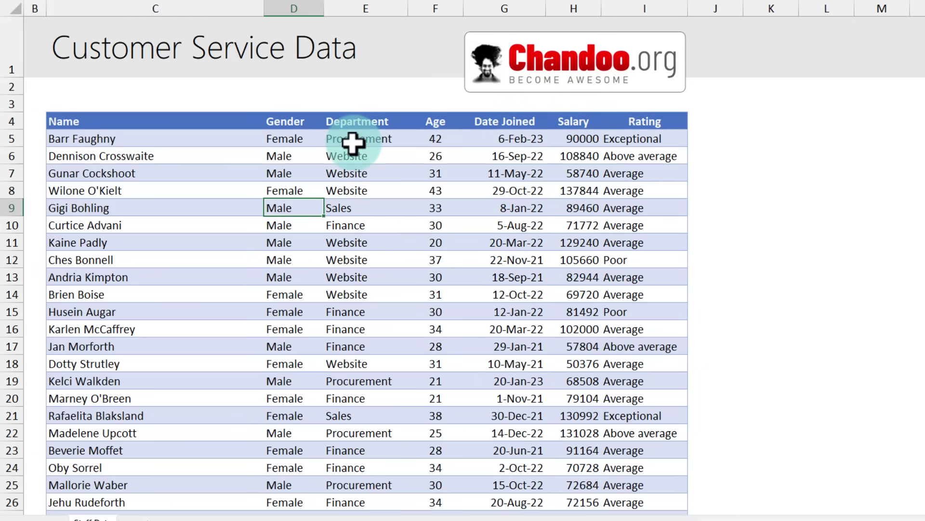
pyautogui.moveTo(573, 138); pyautogui.dragTo(595, 313)
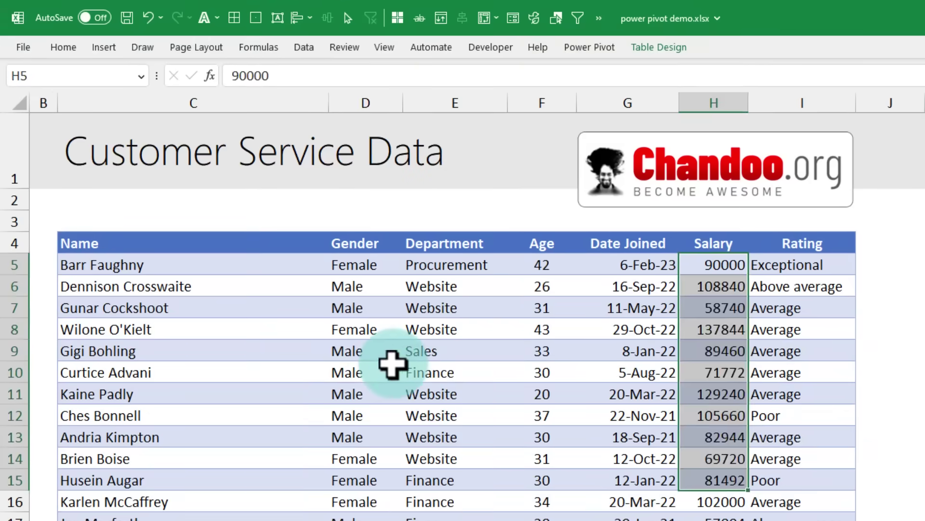
pyautogui.click(315, 219)
pyautogui.click(107, 48)
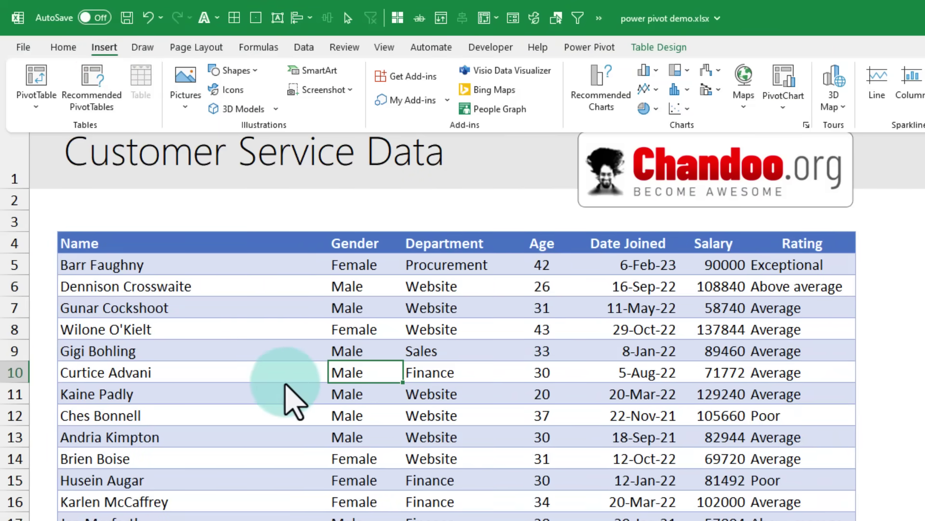
# - Insert PivotTable2 from the staff table on a new sheet, with 'Add this data to the Data Model' ticked
pyautogui.click(38, 77)
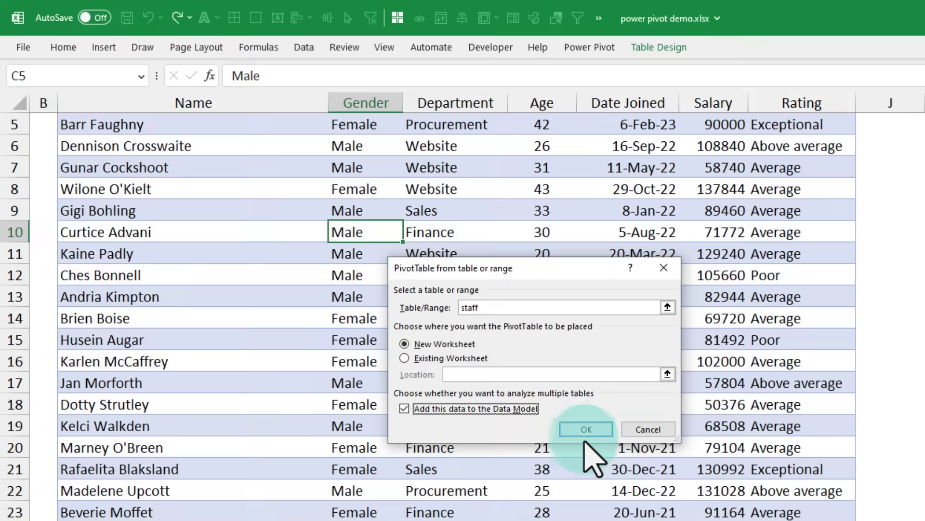
pyautogui.click(549, 456)
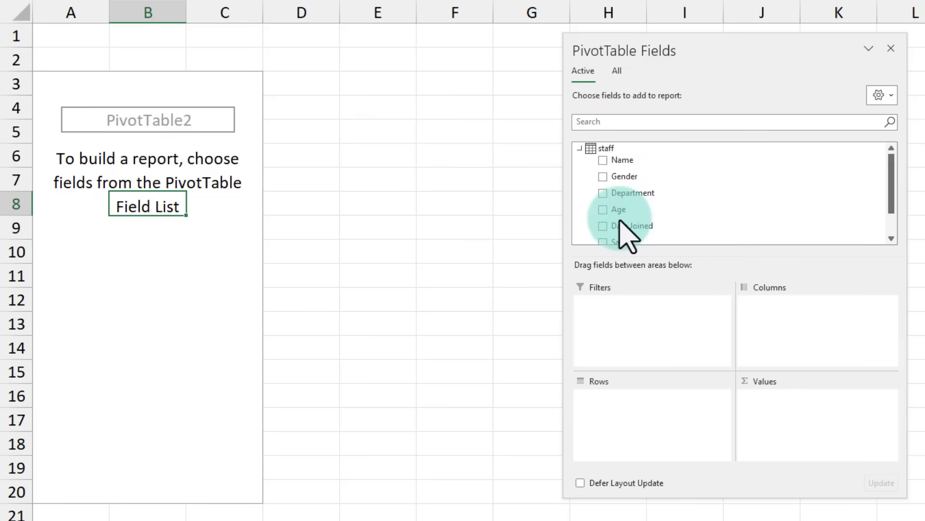
# - Put Department in Rows and Count of Name in Values (Finance 19 … total 91), then autofit column A
pyautogui.moveTo(385, 212); pyautogui.dragTo(426, 345)
pyautogui.moveTo(692, 409); pyautogui.dragTo(678, 429)
pyautogui.moveTo(618, 160); pyautogui.dragTo(822, 446)
pyautogui.moveTo(150, 229); pyautogui.dragTo(160, 107)
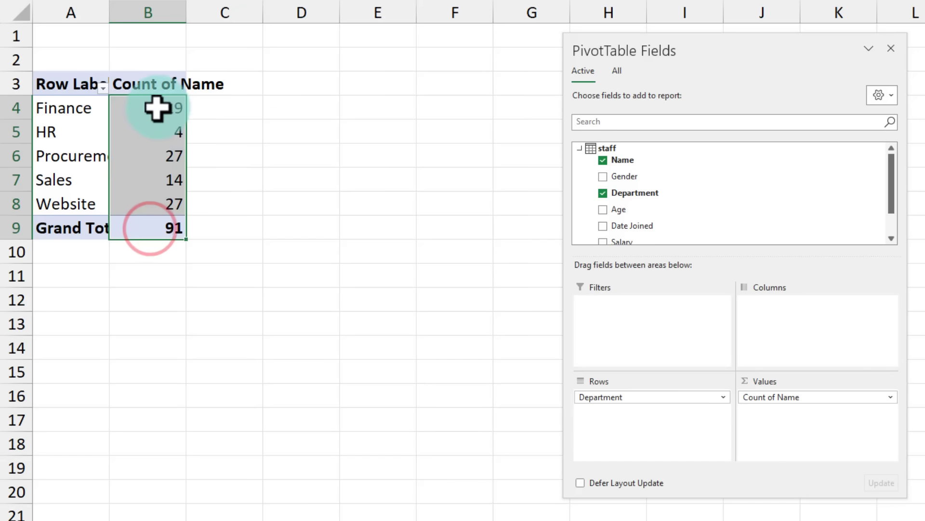
pyautogui.click(87, 202)
pyautogui.doubleClick(104, 14)
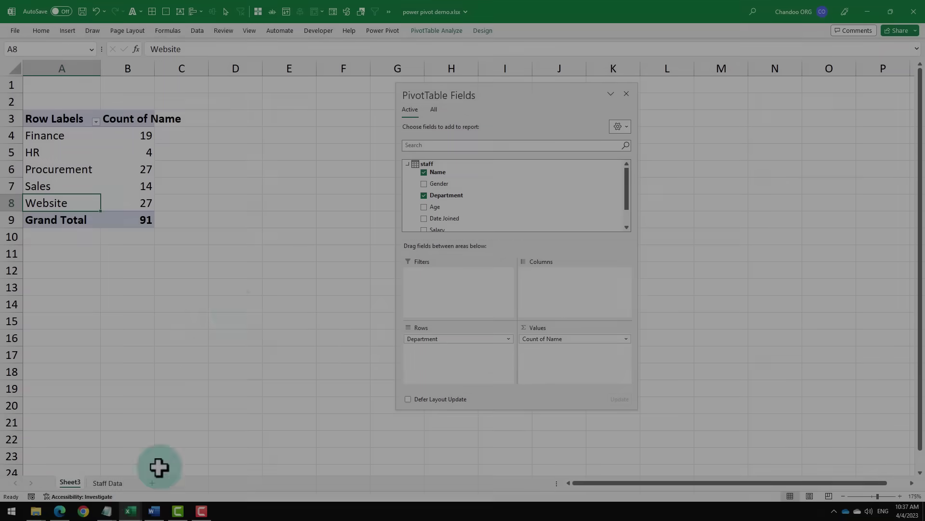
# - Unhide the Tickets sheet via the Staff Data tab and inspect its ticket numbers, assignees and statuses
pyautogui.click(119, 482)
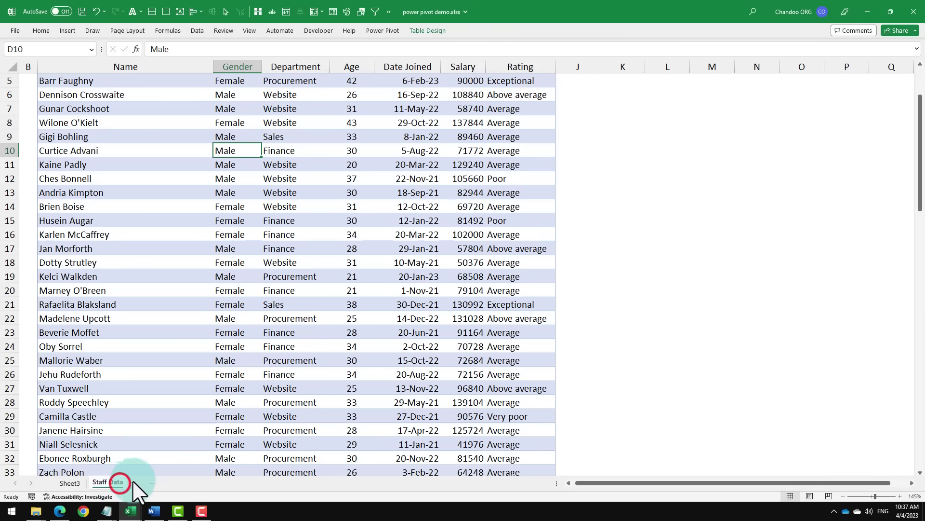
pyautogui.rightClick(108, 480)
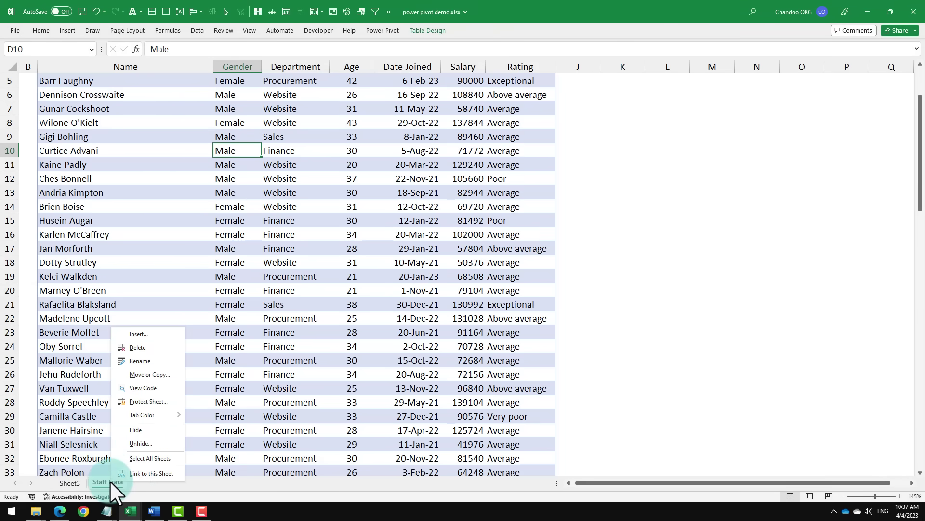
pyautogui.click(140, 442)
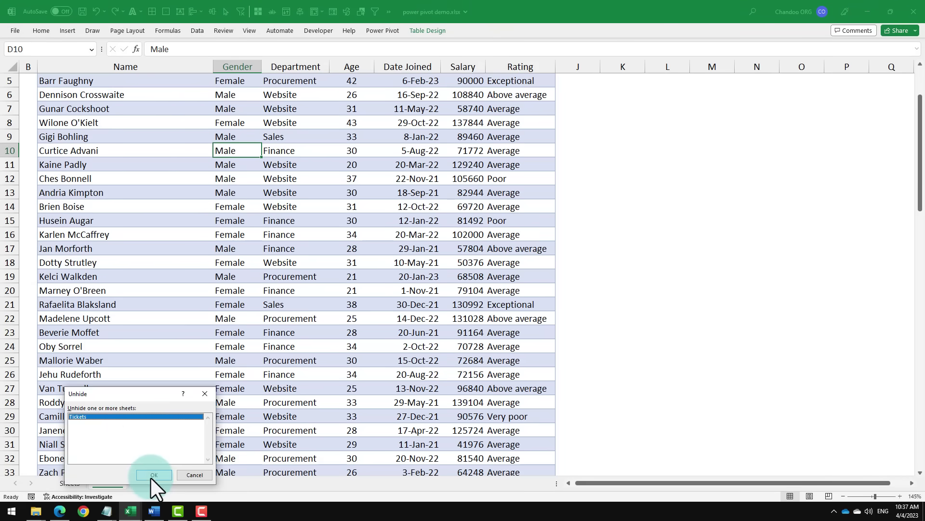
pyautogui.click(153, 475)
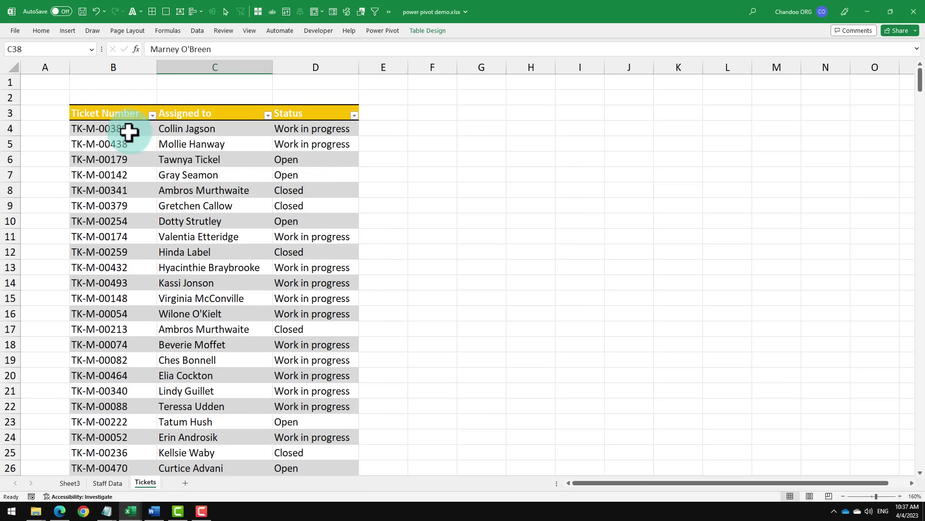
pyautogui.moveTo(128, 131); pyautogui.dragTo(147, 373)
pyautogui.click(195, 129)
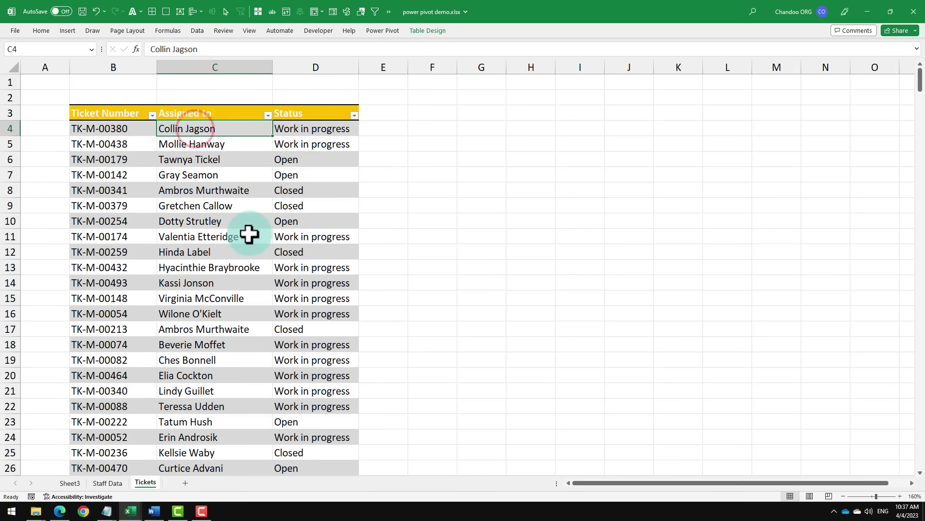
pyautogui.click(323, 128)
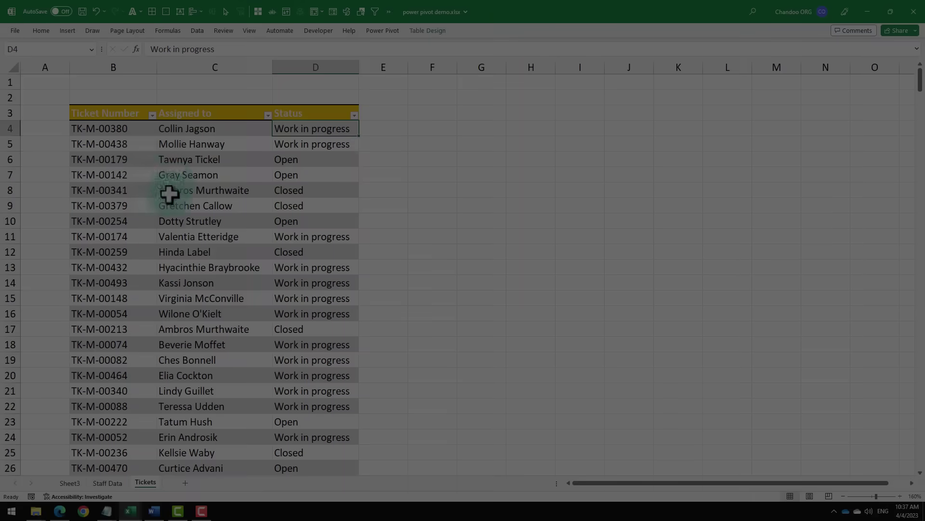
pyautogui.moveTo(163, 160); pyautogui.dragTo(293, 391)
pyautogui.moveTo(215, 128); pyautogui.dragTo(217, 287)
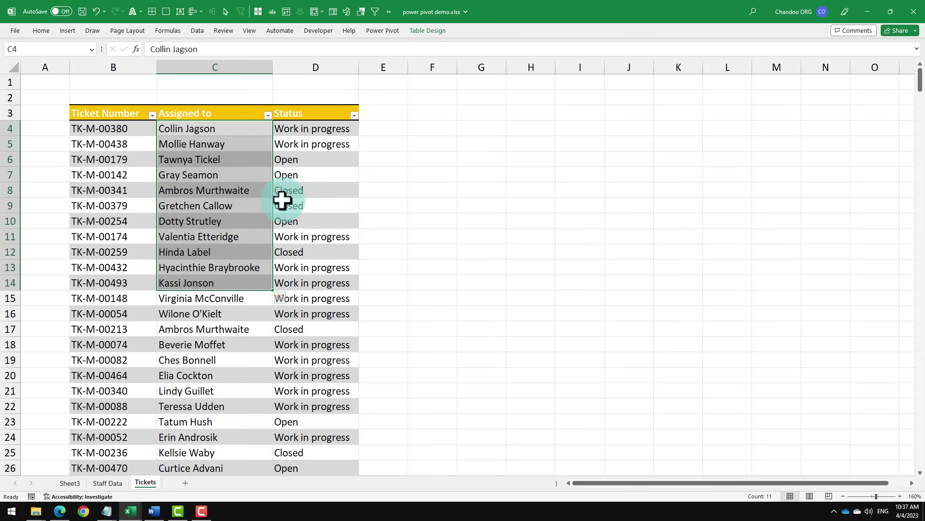
pyautogui.click(373, 129)
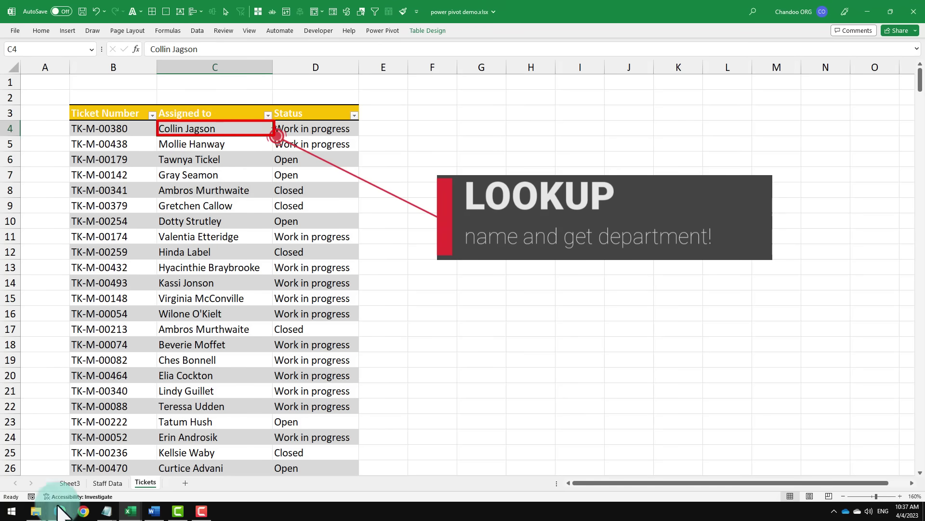
pyautogui.click(110, 482)
pyautogui.scroll(2, 290, 246)
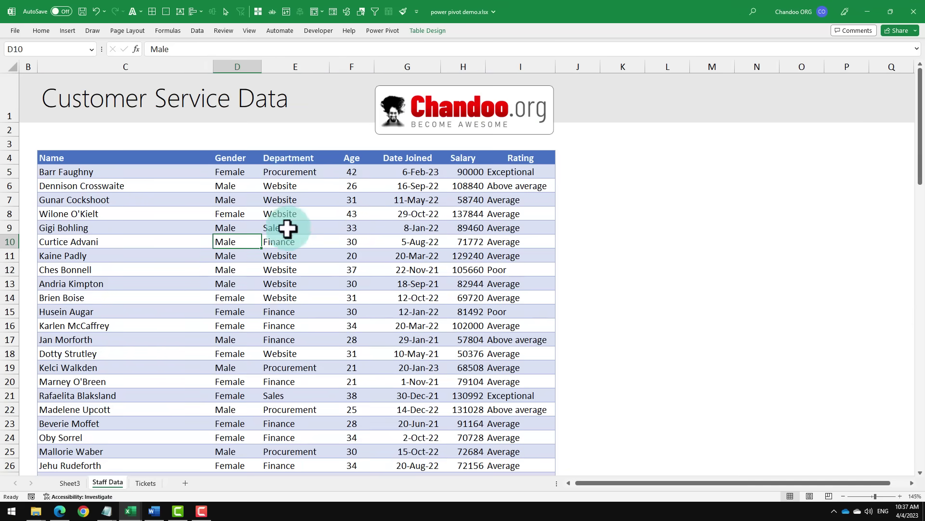
pyautogui.click(144, 482)
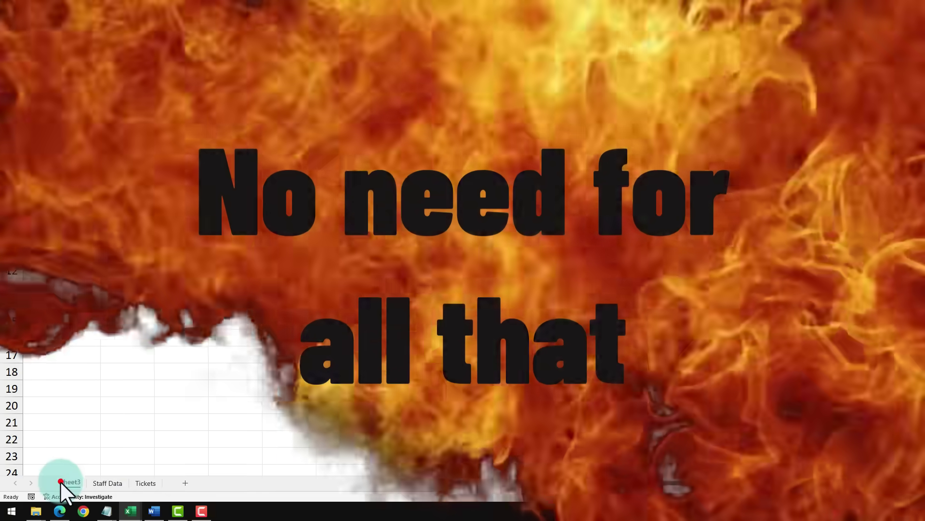
# - On Sheet3, show All tables in the Fields pane and drag tickets' Status into Columns
pyautogui.click(66, 483)
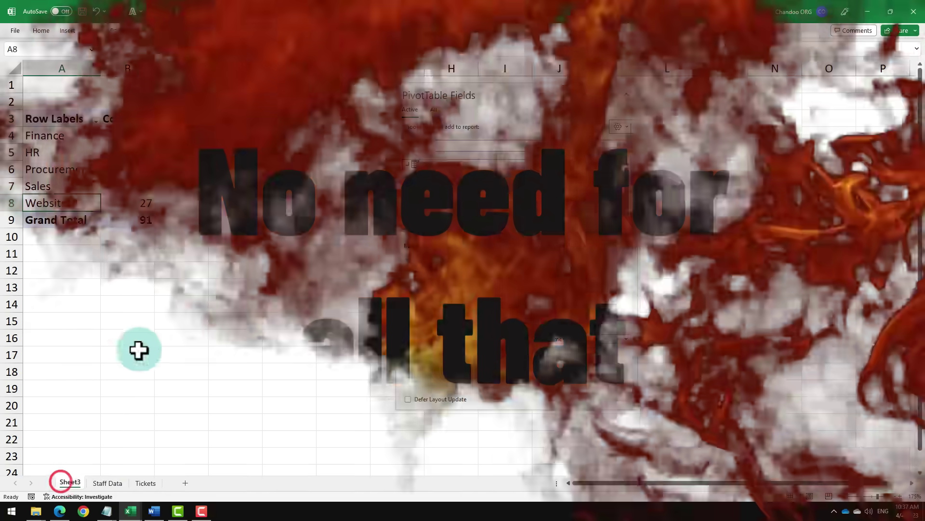
pyautogui.click(124, 188)
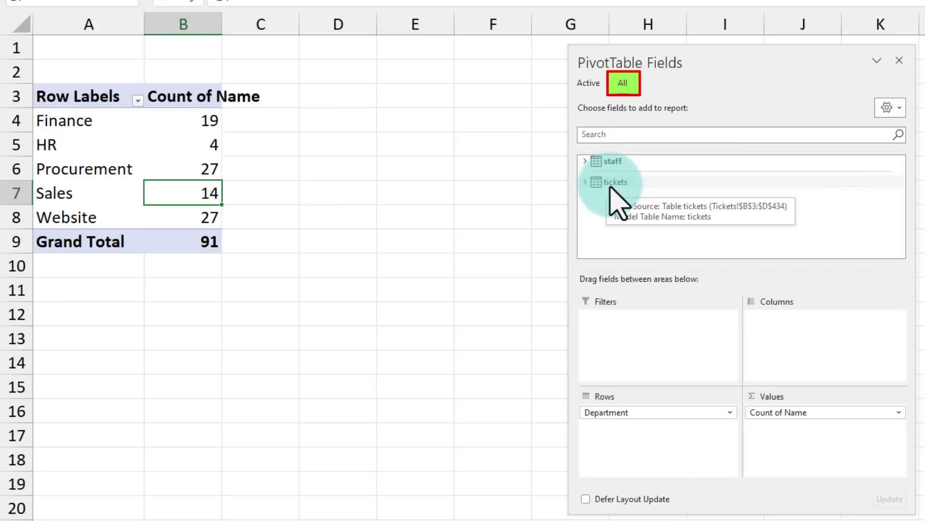
pyautogui.click(585, 182)
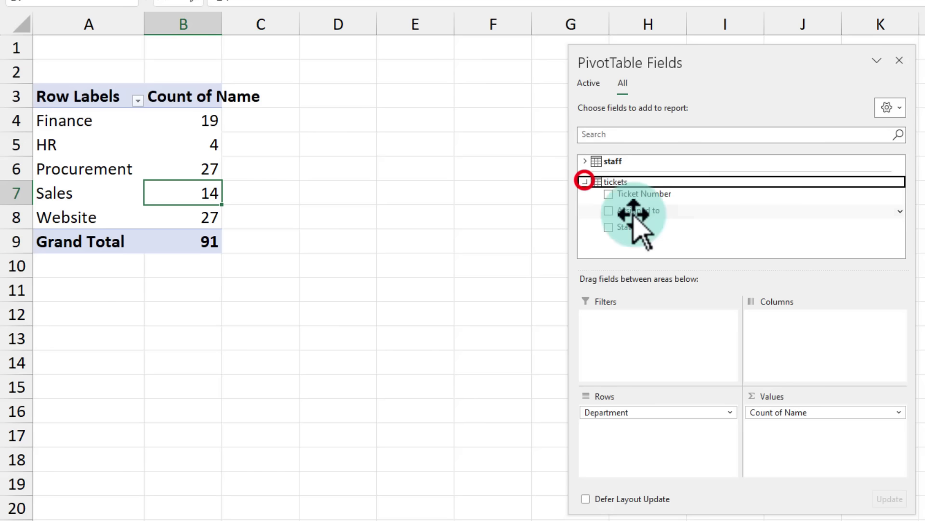
pyautogui.moveTo(641, 228); pyautogui.dragTo(814, 340)
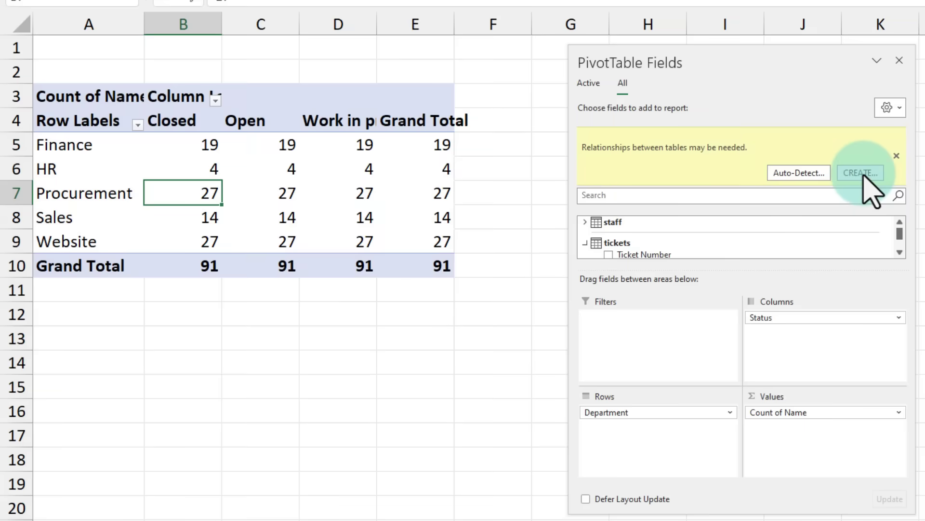
# - Create a relationship linking the staff table's Name column to the tickets table's Assigned to column
pyautogui.click(861, 173)
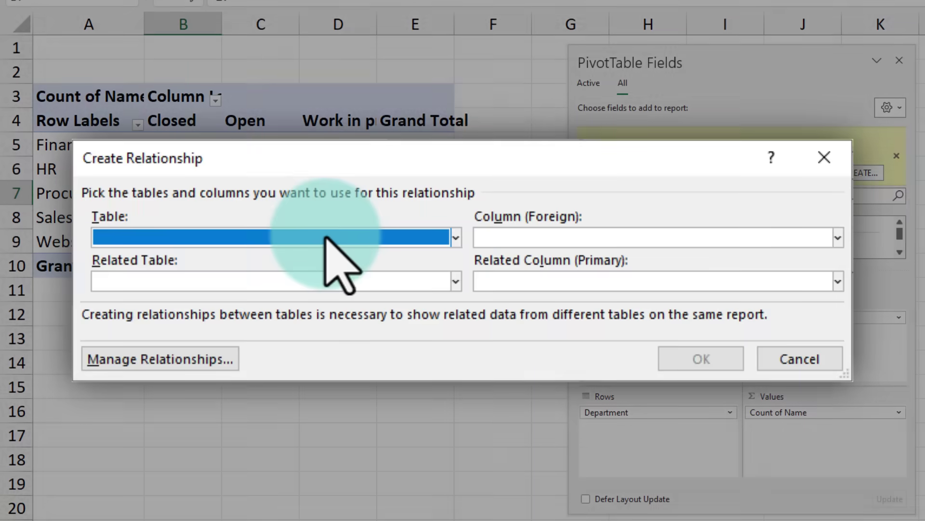
pyautogui.click(418, 237)
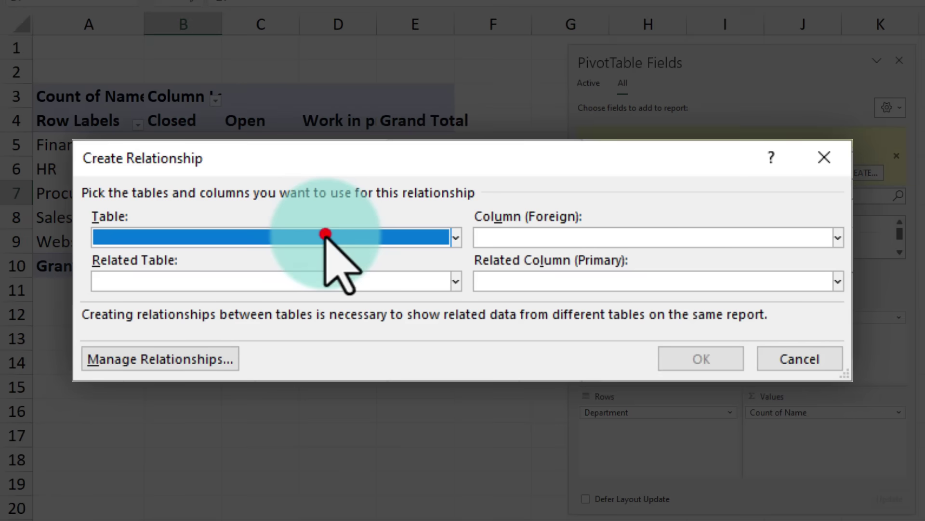
pyautogui.click(275, 260)
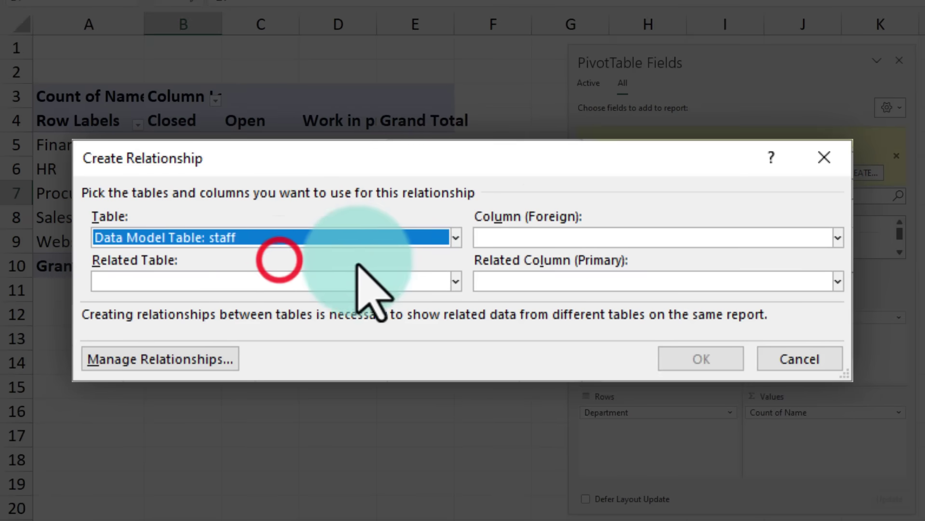
pyautogui.click(546, 237)
pyautogui.click(511, 348)
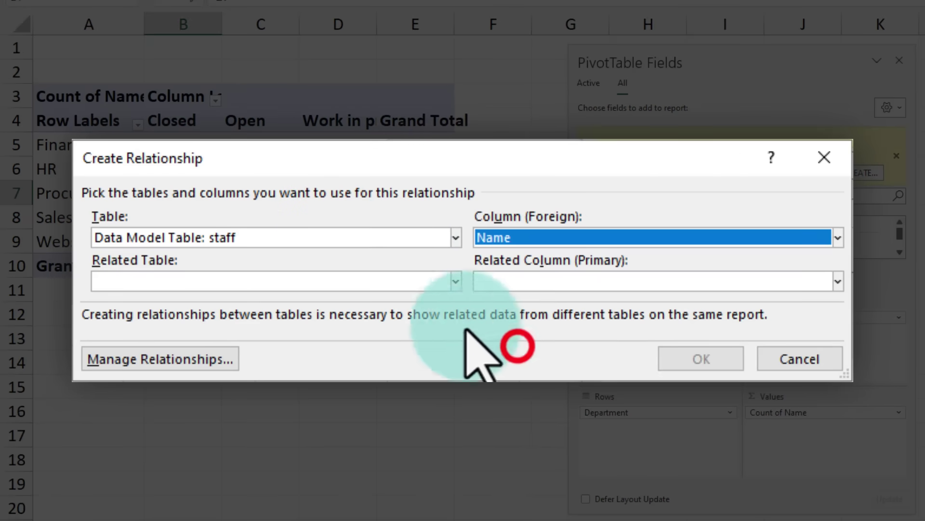
pyautogui.click(328, 282)
pyautogui.click(258, 325)
pyautogui.click(533, 281)
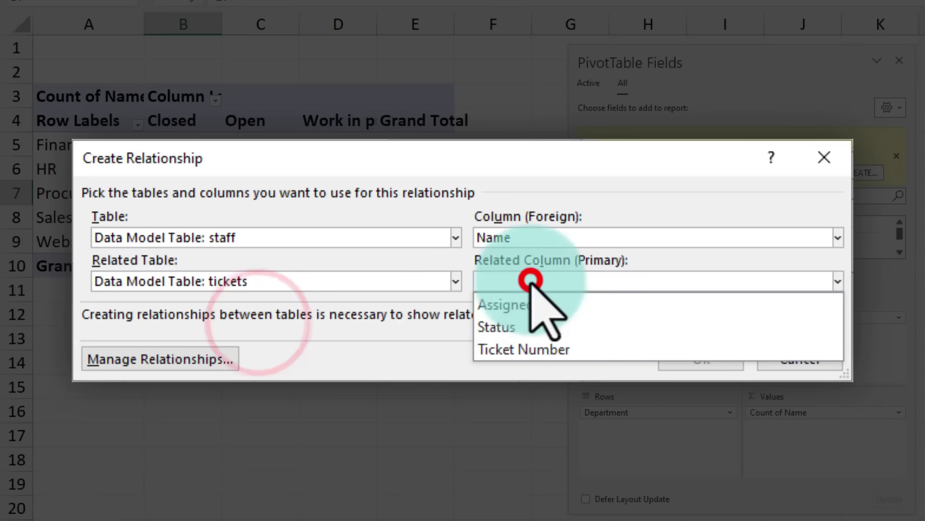
pyautogui.click(539, 306)
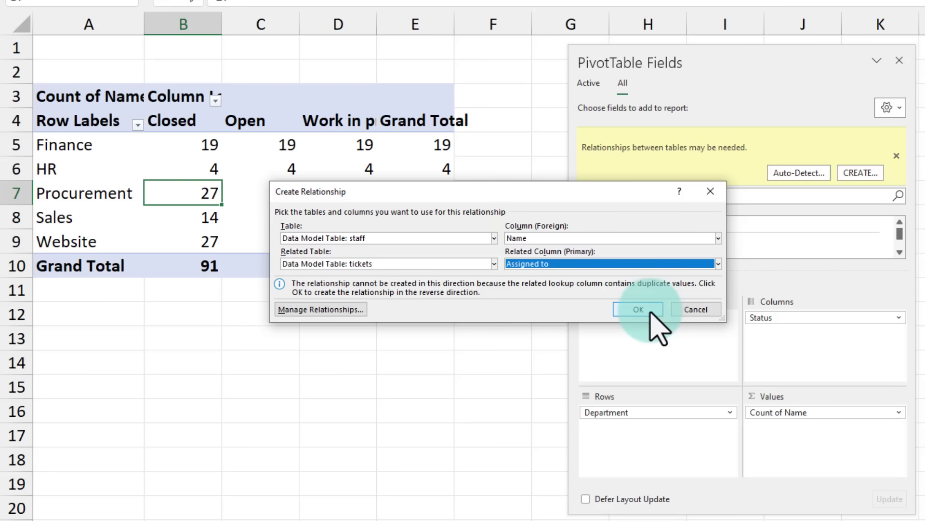
pyautogui.click(649, 310)
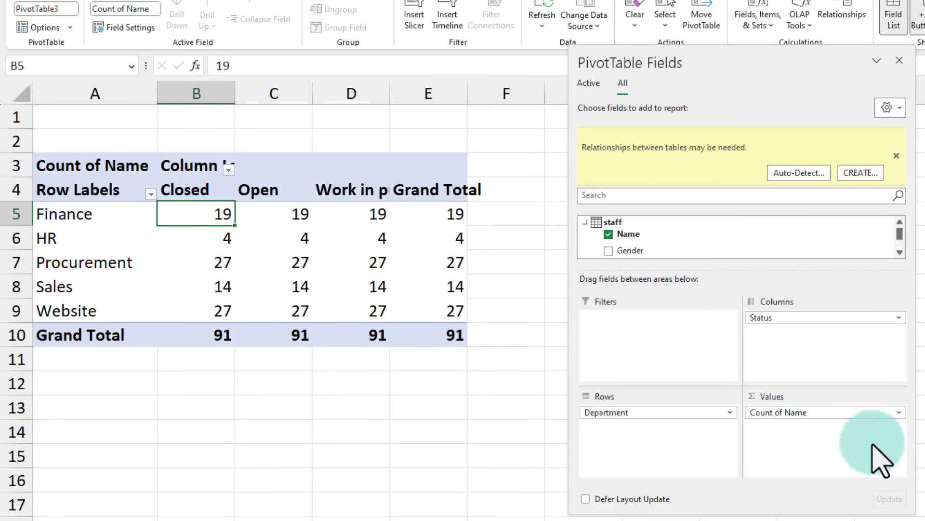
# - Replace Count of Name with a count of Ticket Number, giving e.g. Finance 32 Closed, grand total 431
pyautogui.moveTo(822, 413); pyautogui.dragTo(496, 454)
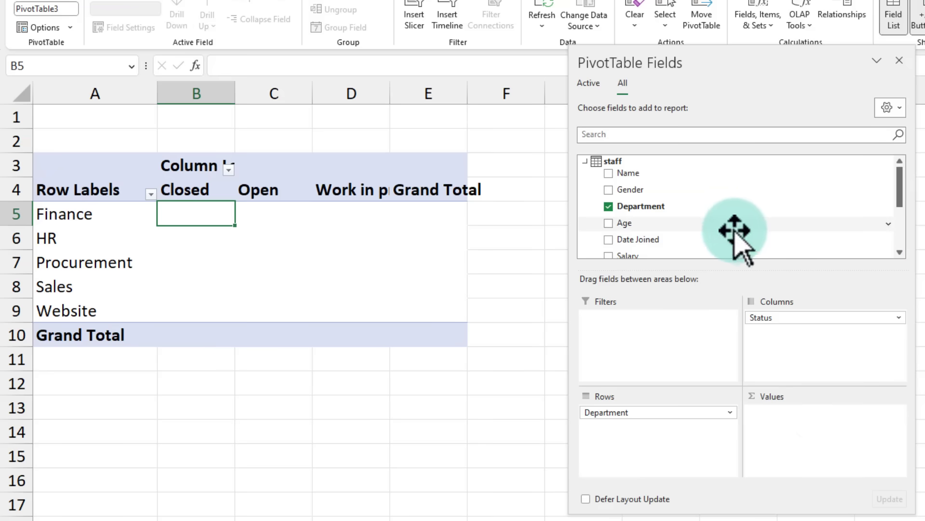
pyautogui.scroll(-3, 737, 231)
pyautogui.moveTo(642, 212); pyautogui.dragTo(789, 447)
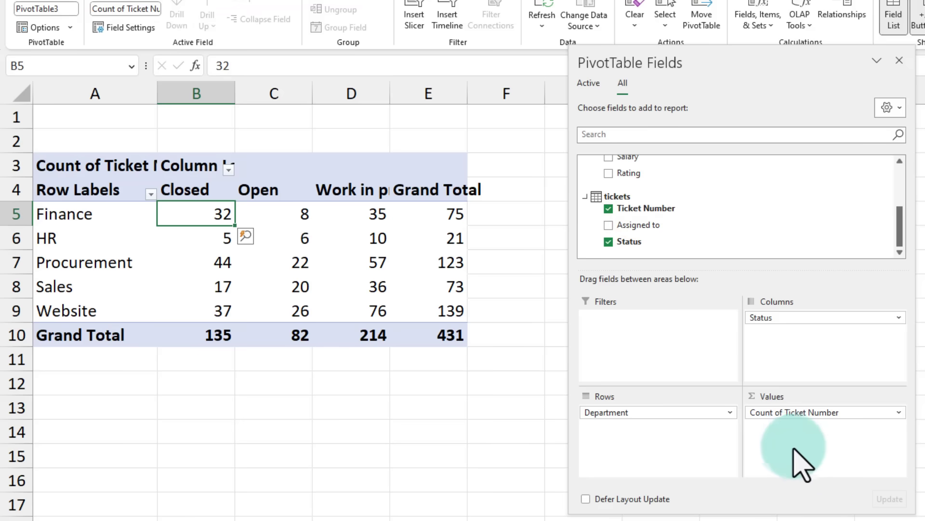
pyautogui.click(204, 215)
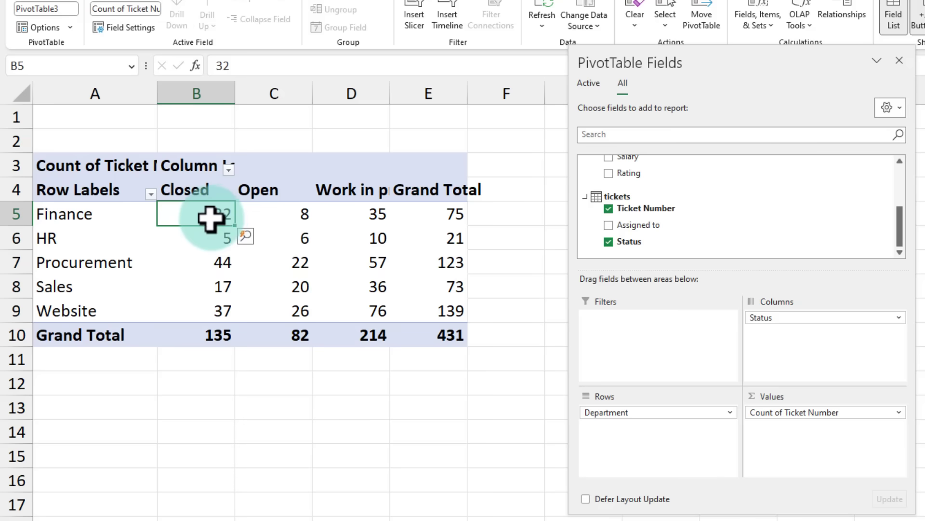
pyautogui.click(210, 310)
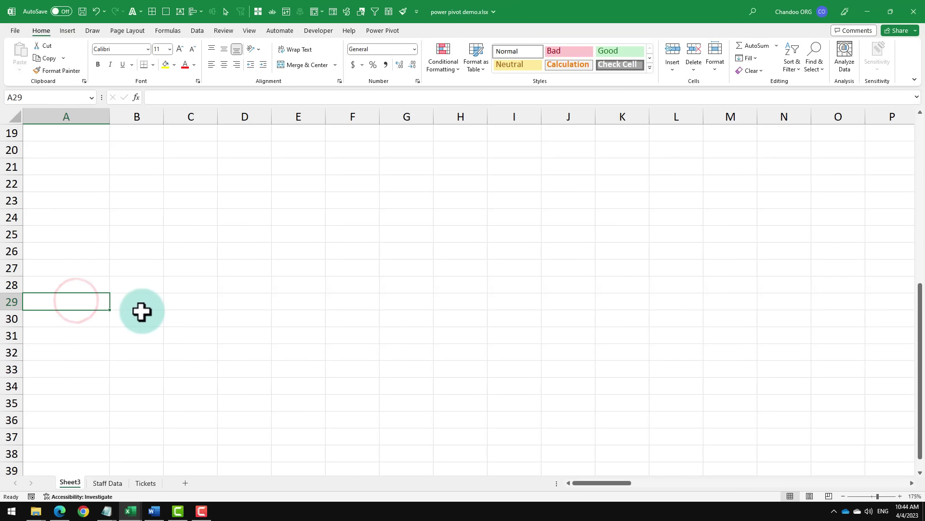
# - Insert PivotTable4 from the Data Model on the existing Sheet3 at cell $A$29
pyautogui.click(63, 29)
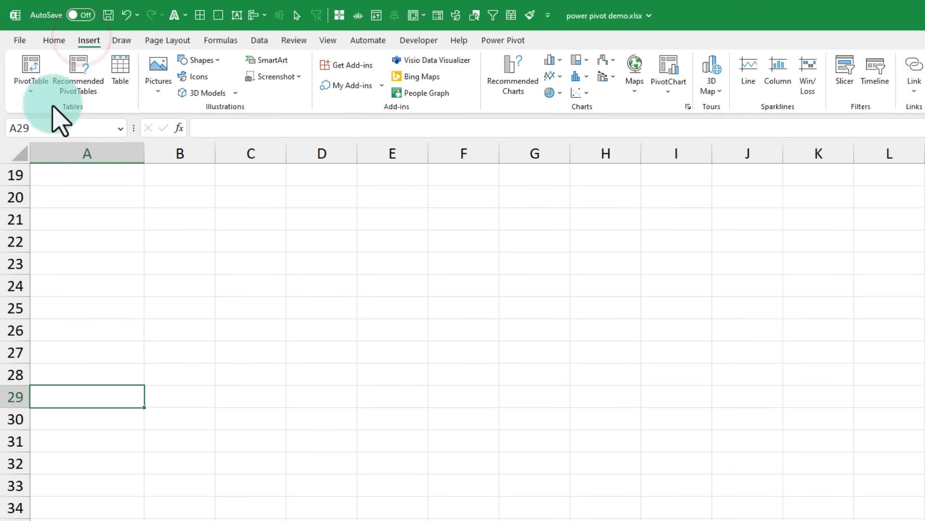
pyautogui.click(31, 90)
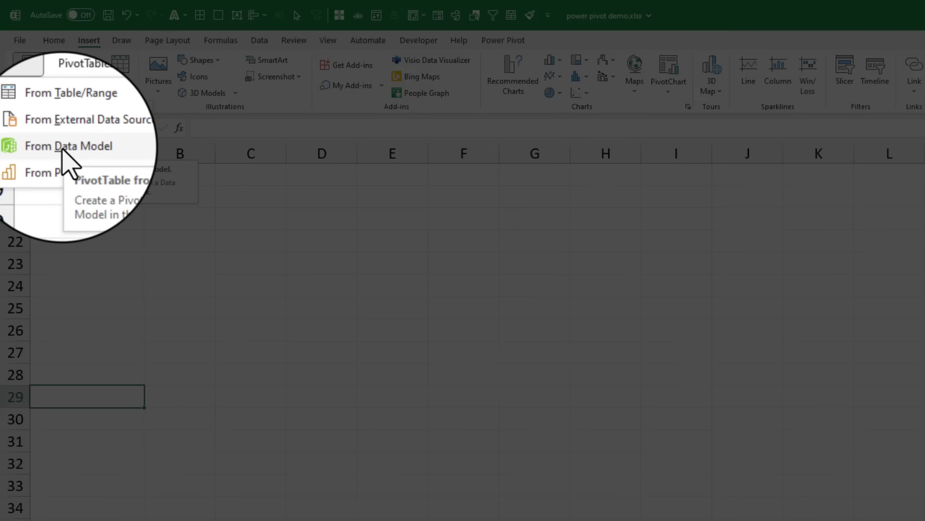
pyautogui.click(73, 147)
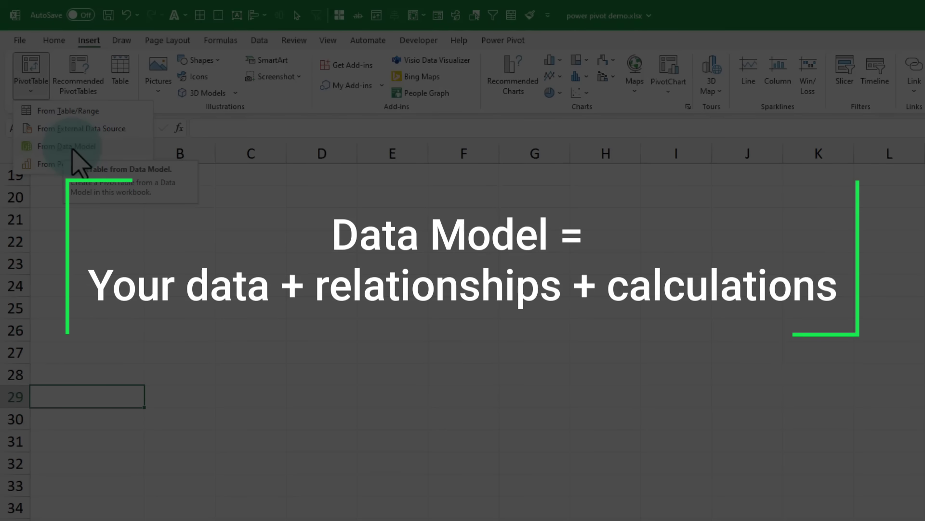
pyautogui.click(73, 147)
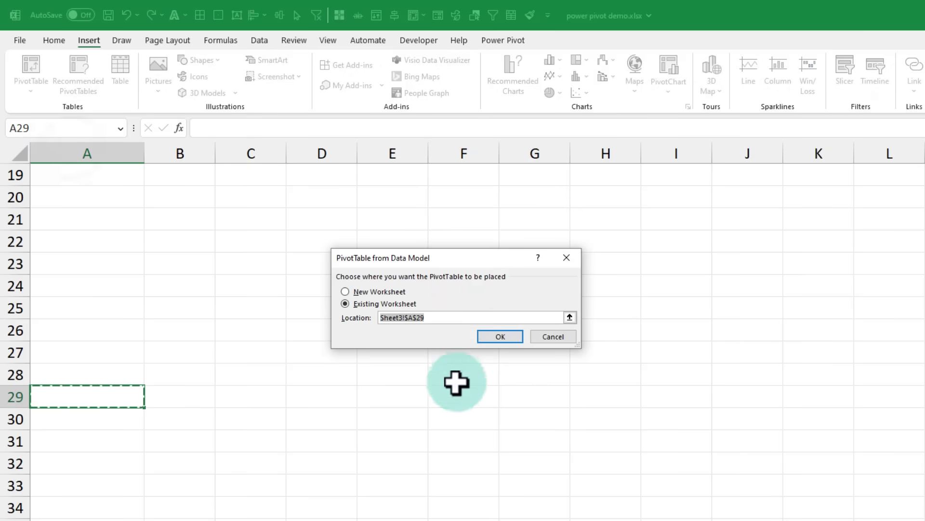
pyautogui.click(495, 337)
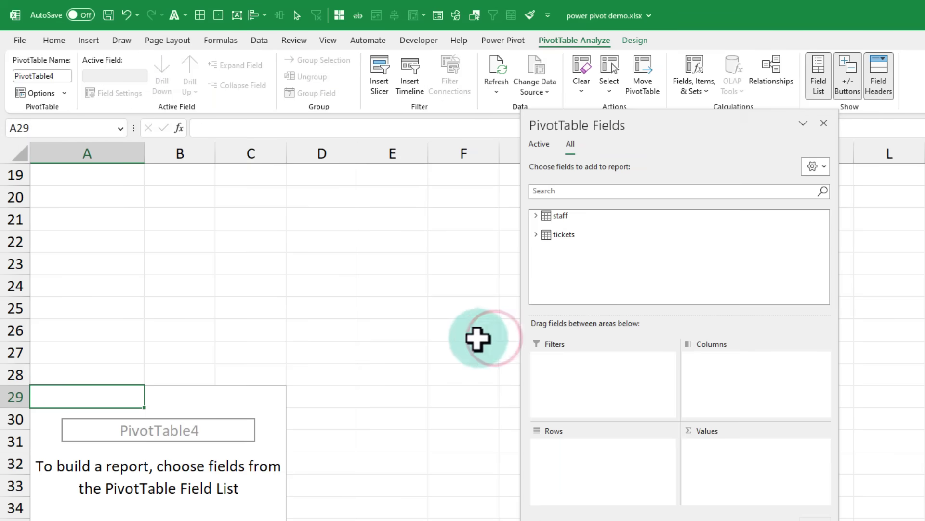
# - Add staff Department to Rows, and staff Name and tickets Ticket Number to Values
pyautogui.scroll(-3, 375, 371)
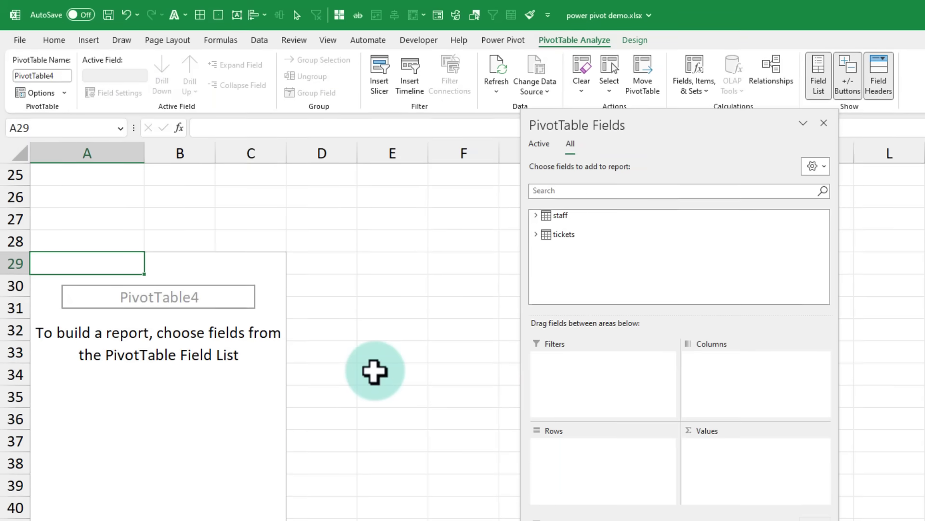
pyautogui.click(536, 124)
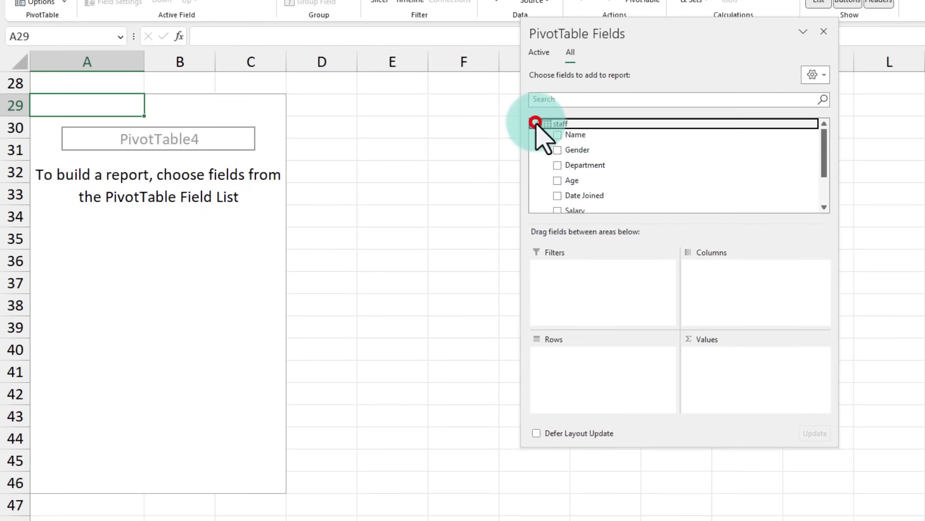
pyautogui.moveTo(594, 166); pyautogui.dragTo(627, 391)
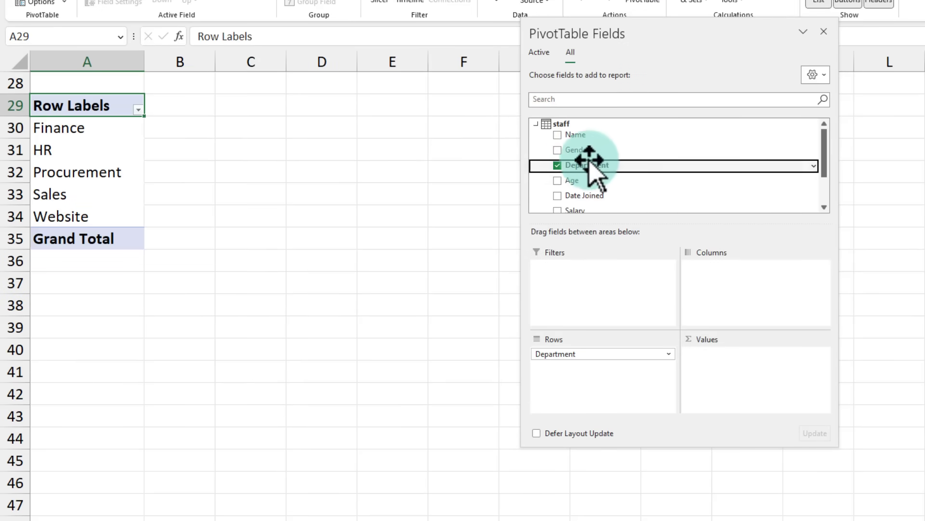
pyautogui.moveTo(574, 135); pyautogui.dragTo(762, 393)
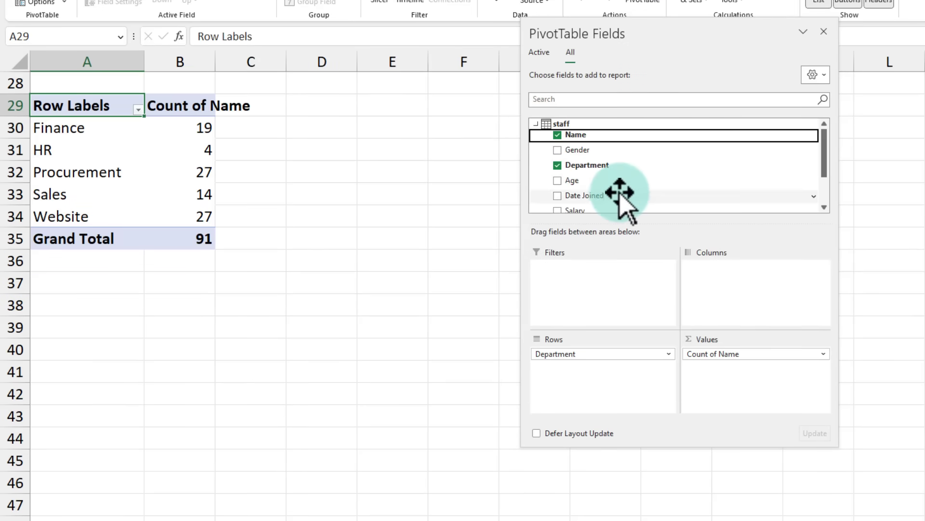
pyautogui.scroll(-2, 617, 196)
pyautogui.click(535, 198)
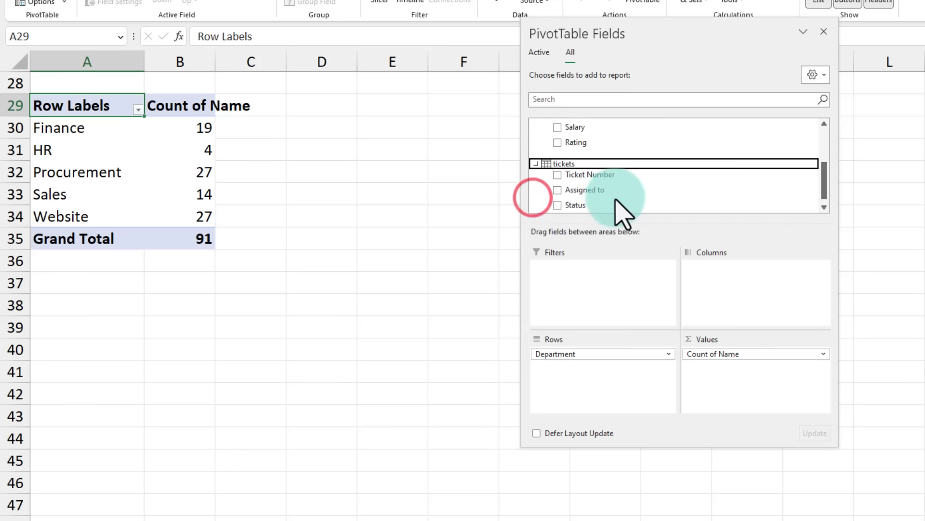
pyautogui.moveTo(598, 167); pyautogui.dragTo(764, 401)
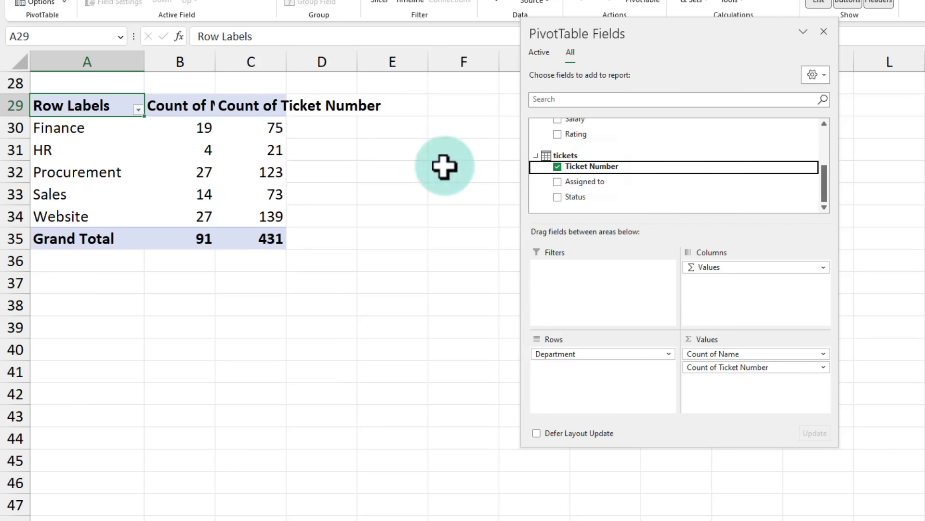
# - Autofit columns B:C and check the counts, e.g. Procurement 27 staff and 123 tickets
pyautogui.click(209, 128)
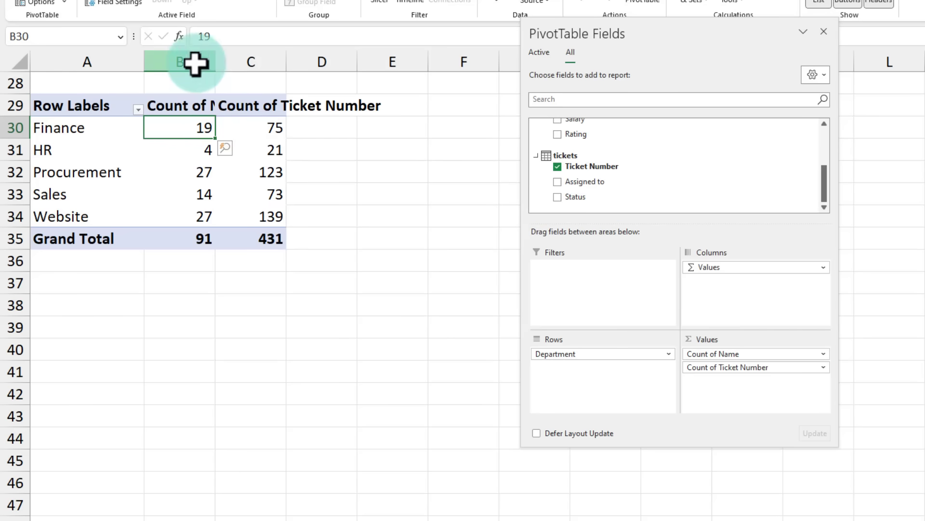
pyautogui.moveTo(196, 62); pyautogui.dragTo(225, 61)
pyautogui.doubleClick(217, 61)
pyautogui.click(419, 130)
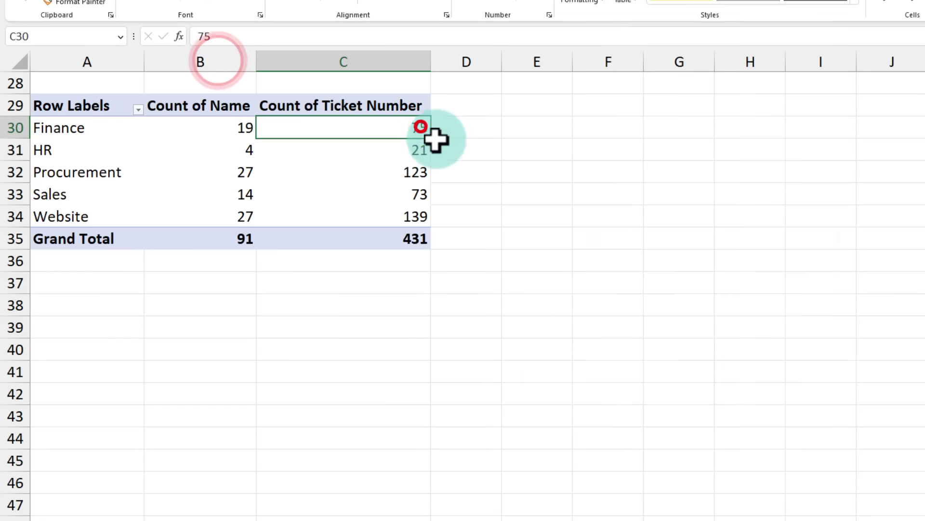
pyautogui.click(236, 172)
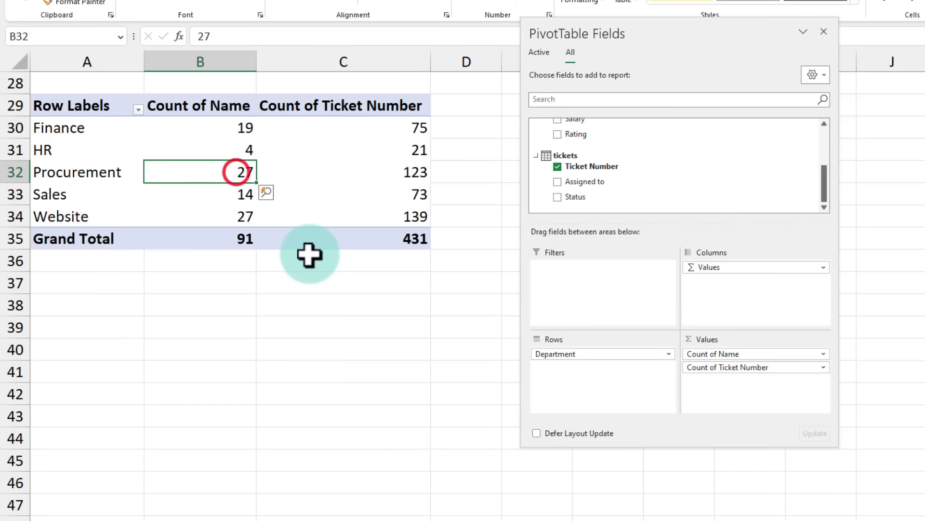
pyautogui.click(414, 174)
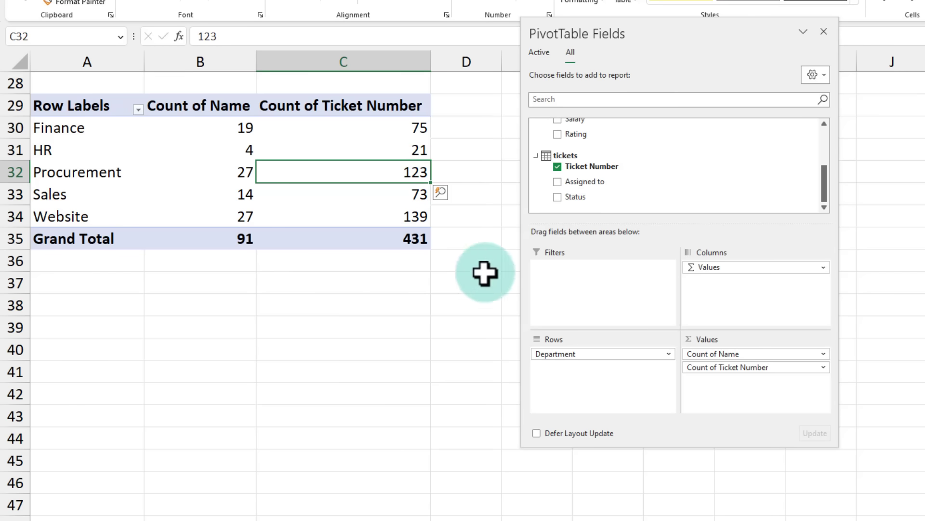
pyautogui.moveTo(236, 173); pyautogui.dragTo(366, 172)
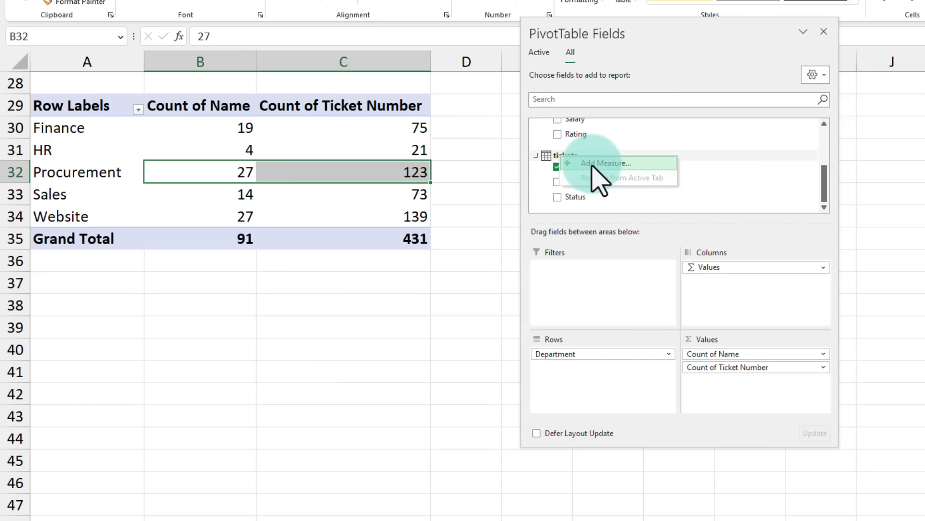
# - Start a new measure on the tickets table and begin naming it 'Tickets per E'
pyautogui.click(594, 166)
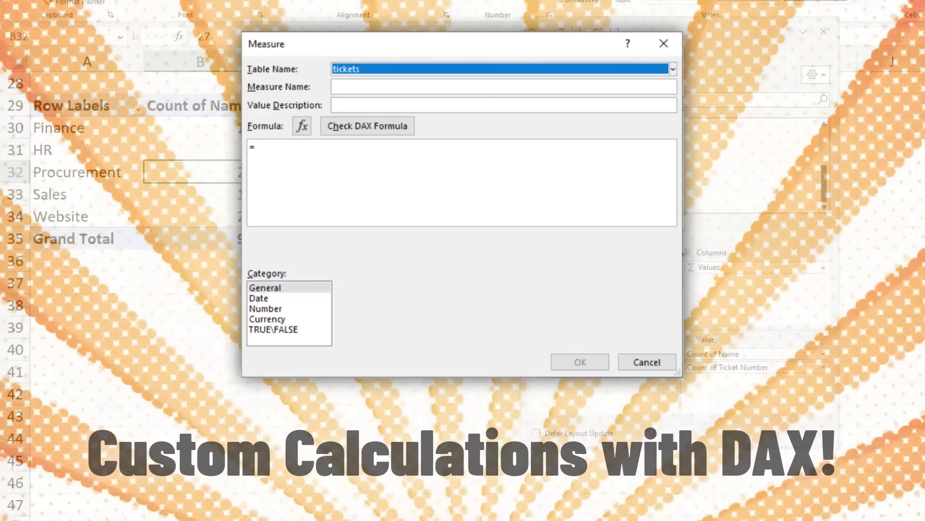
pyautogui.click(408, 86)
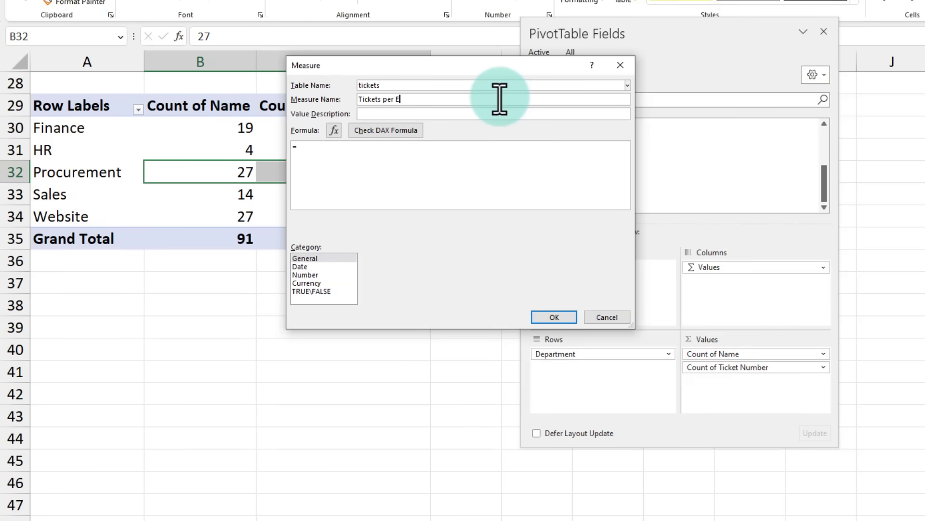
# - Name the measure 'Tickets per Employee' with formula =[Count of Ticket Number] / [Count of Name]
pyautogui.write('Tickets per Employee')
pyautogui.click(409, 163)
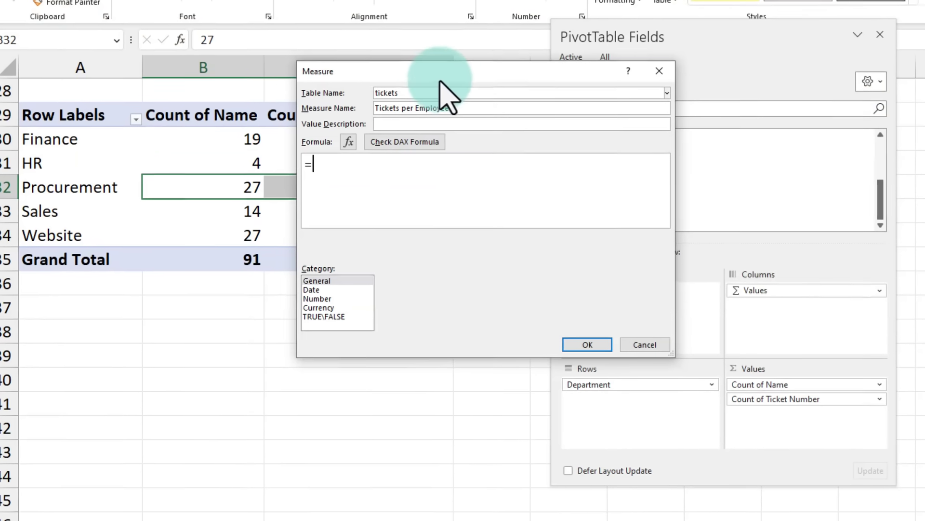
pyautogui.moveTo(415, 70); pyautogui.dragTo(591, 70)
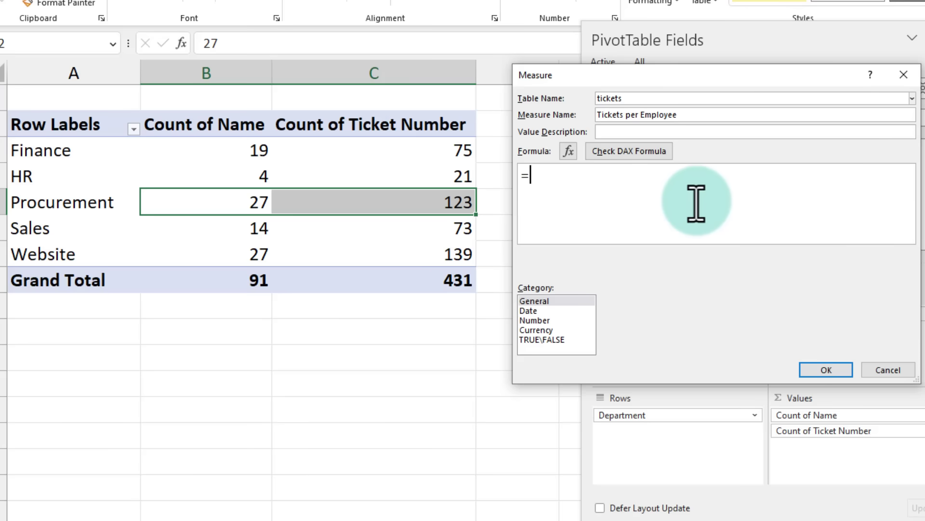
pyautogui.write('[')
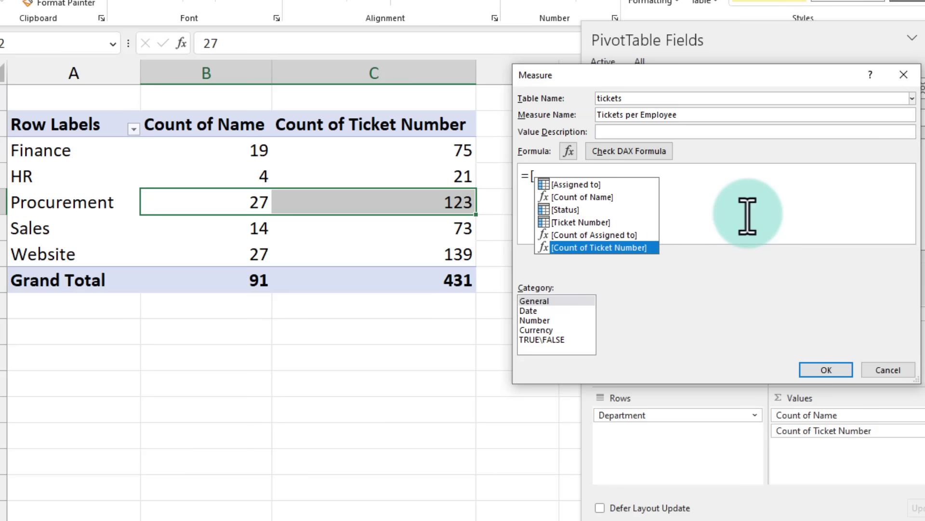
pyautogui.press('Tab')
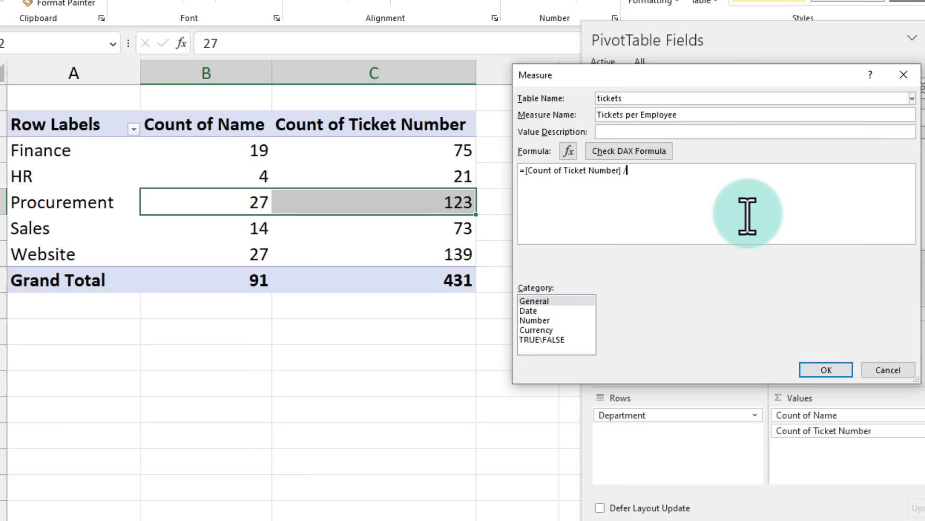
pyautogui.write('/ [c')
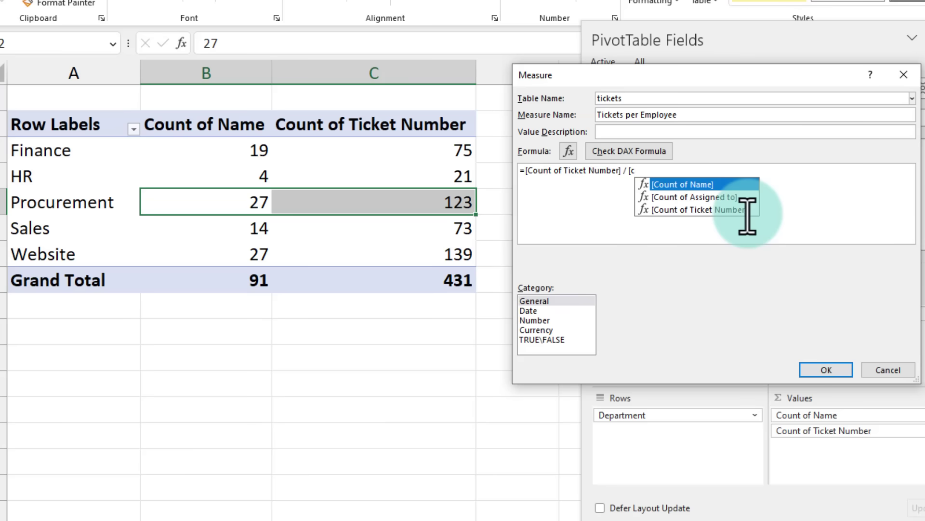
pyautogui.press('Tab')
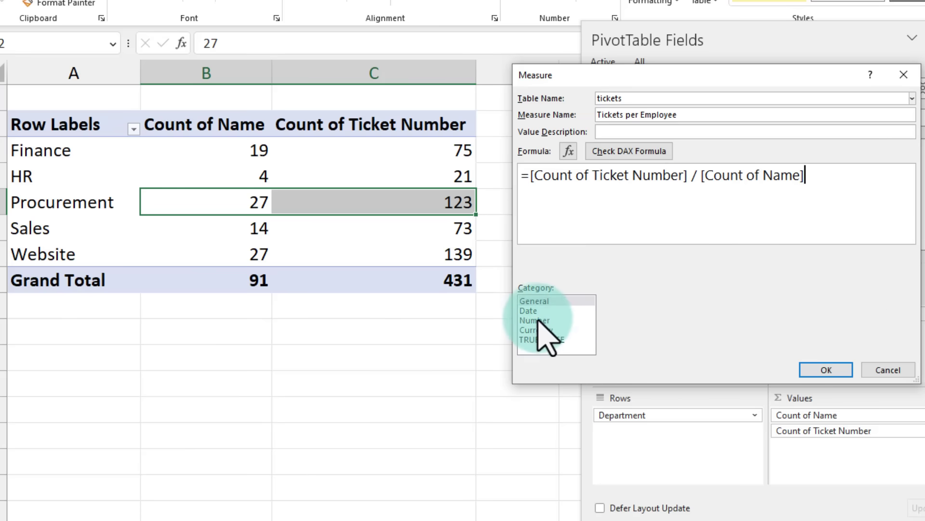
# - Format the measure as a Number with 1 decimal place and save it
pyautogui.click(539, 320)
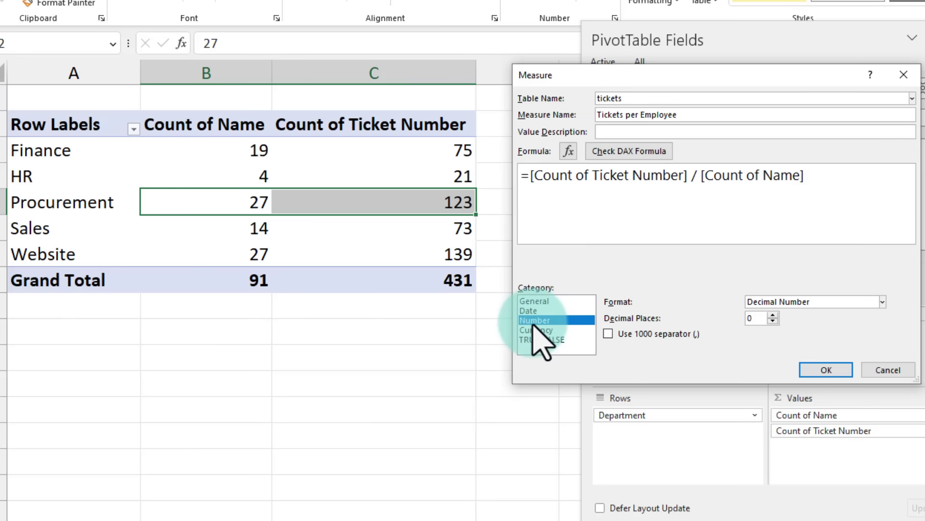
pyautogui.click(773, 316)
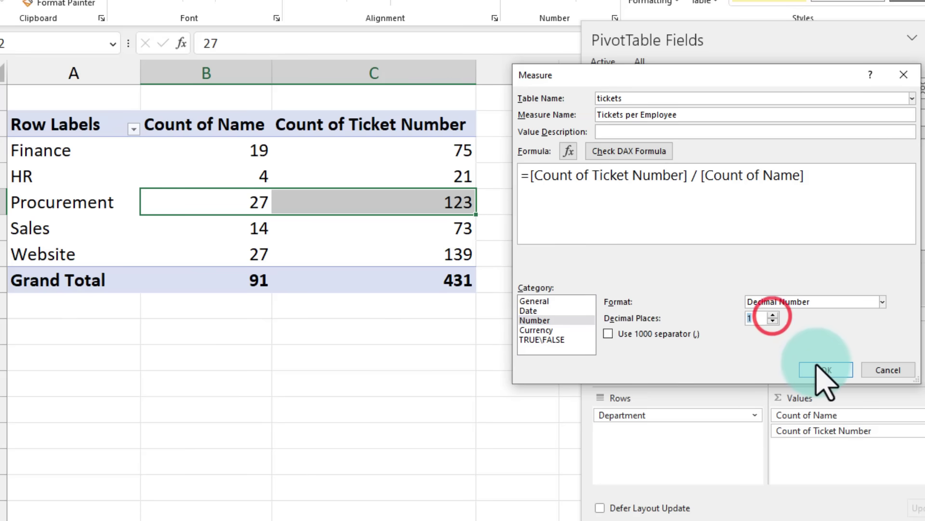
pyautogui.click(826, 369)
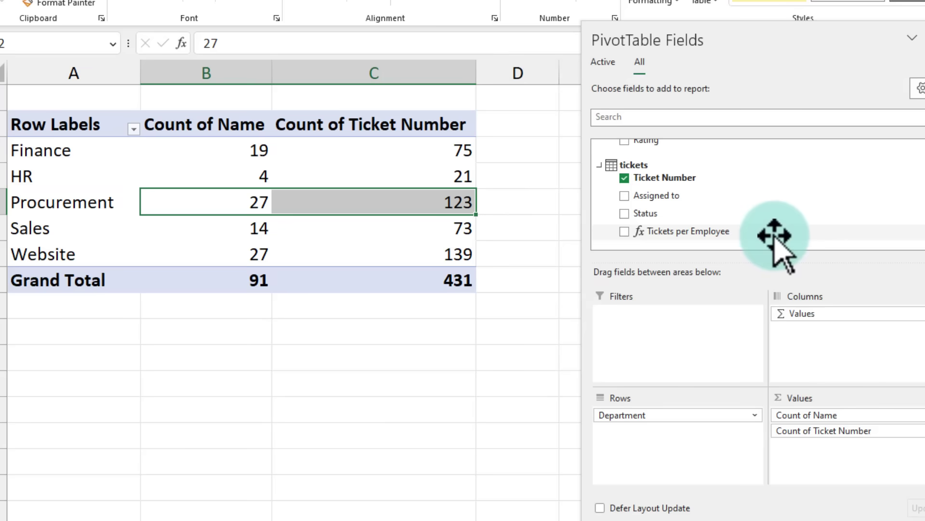
# - Add the Tickets per Employee measure to the PivotTable's Values area
pyautogui.moveTo(673, 231); pyautogui.dragTo(503, 511)
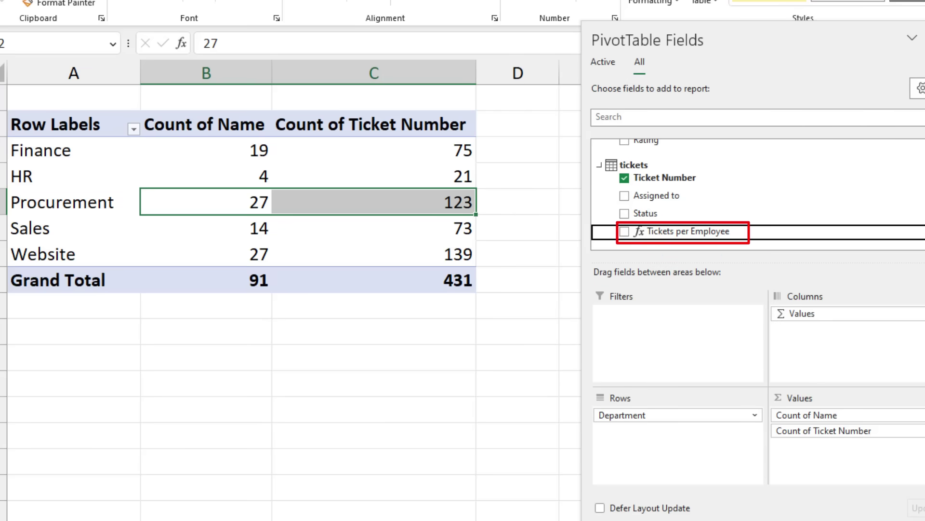
pyautogui.hotkey('ctrl', 'pagedown')
pyautogui.scroll(1, 451, 168)
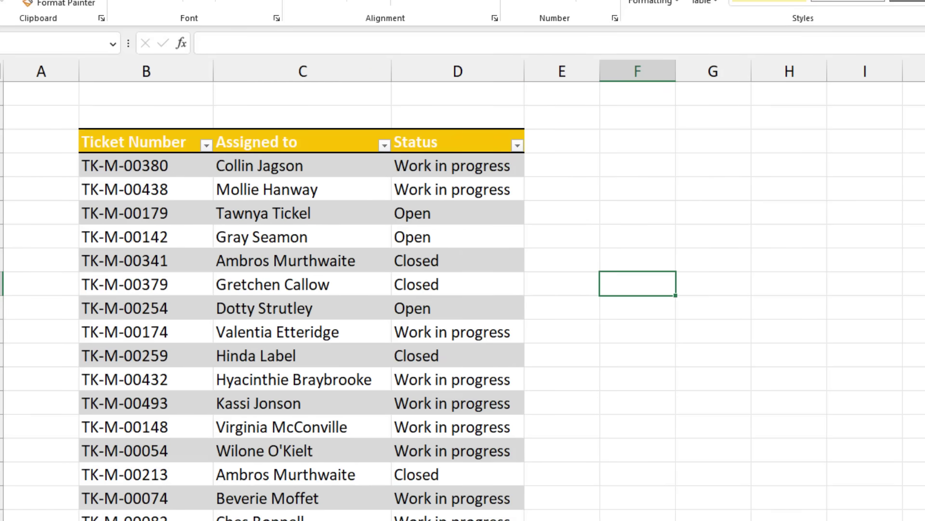
pyautogui.hotkey('ctrl', 'pageup')
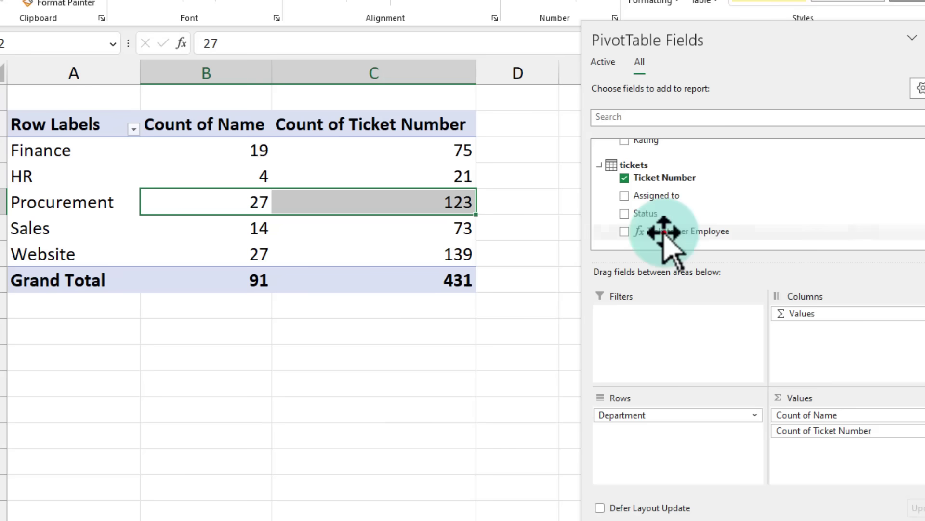
pyautogui.moveTo(664, 232); pyautogui.dragTo(829, 492)
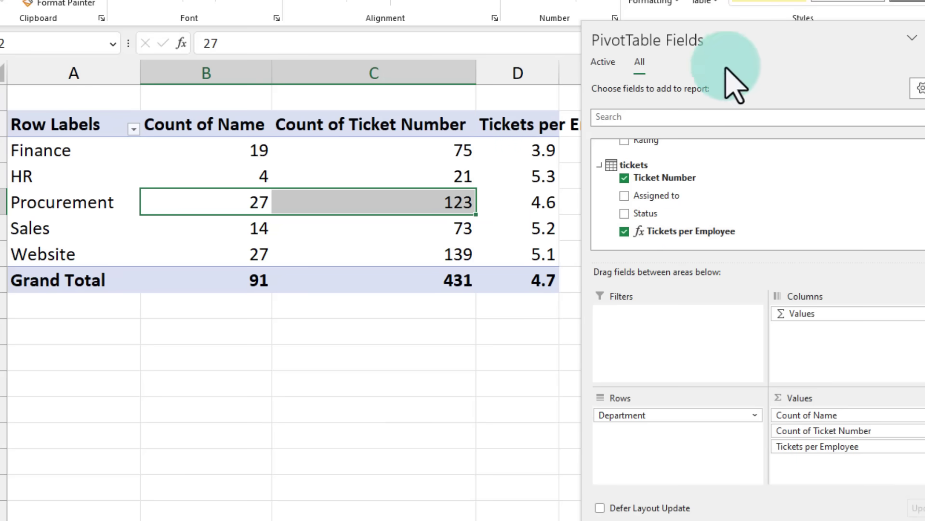
# - Move the field list aside and select the ratio values D3:D8 and the HR row
pyautogui.moveTo(773, 32); pyautogui.dragTo(886, 26)
pyautogui.moveTo(538, 150); pyautogui.dragTo(529, 276)
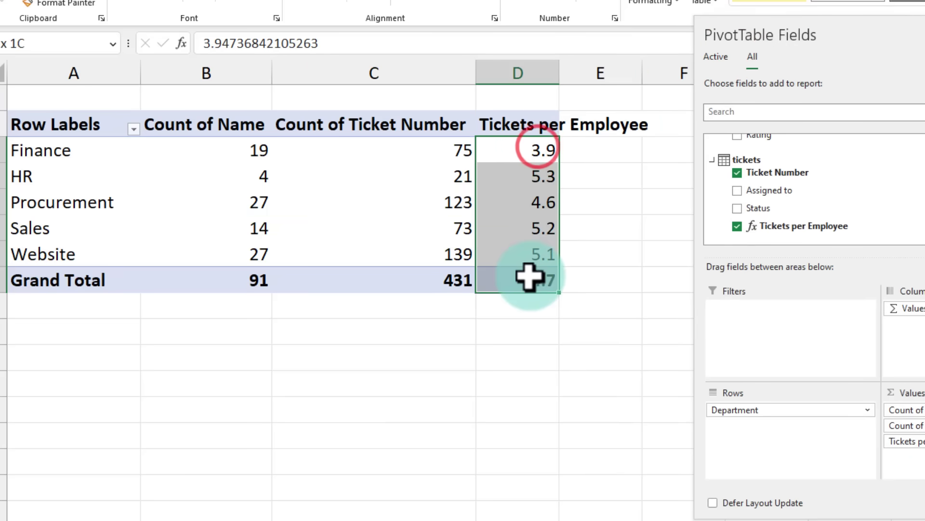
pyautogui.rightClick(512, 170)
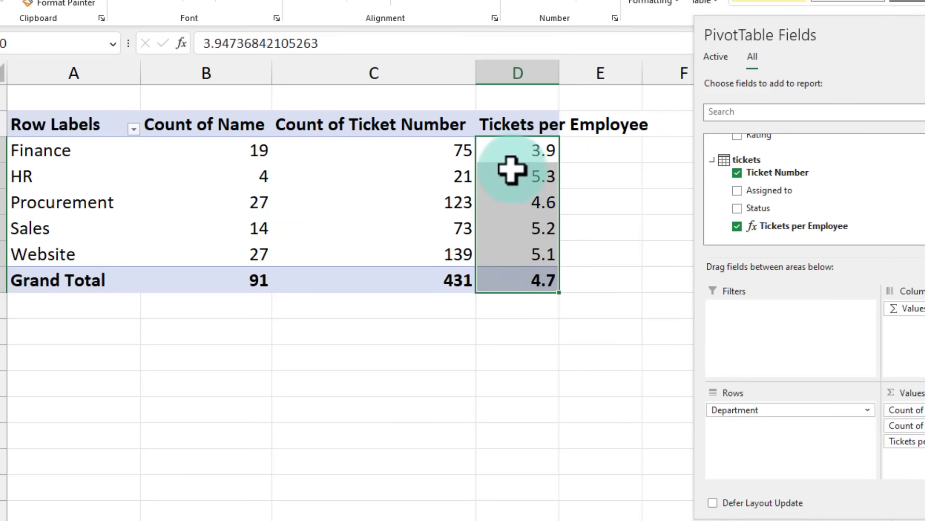
pyautogui.moveTo(512, 170); pyautogui.dragTo(42, 174)
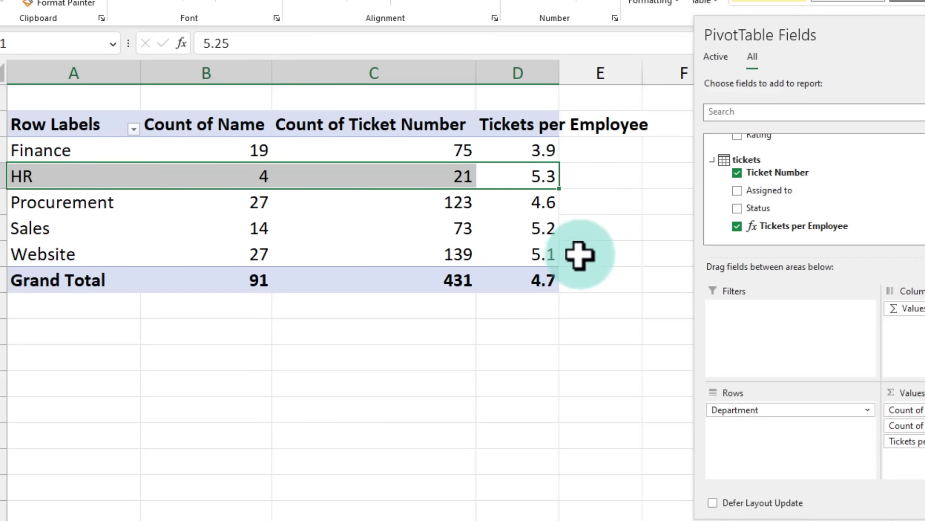
# - Inspect Finance's unrounded ratio in D3 and select the count and ratio columns
pyautogui.click(544, 150)
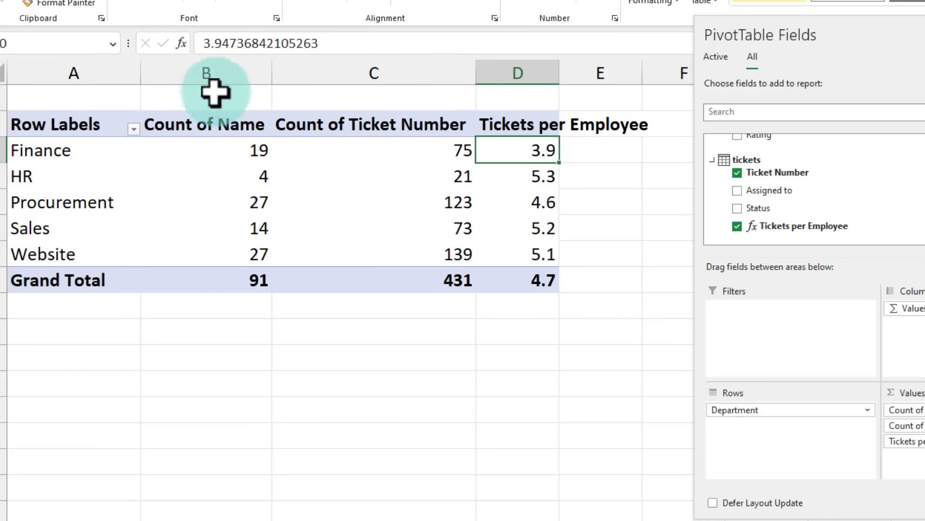
pyautogui.moveTo(207, 75); pyautogui.dragTo(347, 76)
pyautogui.moveTo(530, 154); pyautogui.dragTo(523, 268)
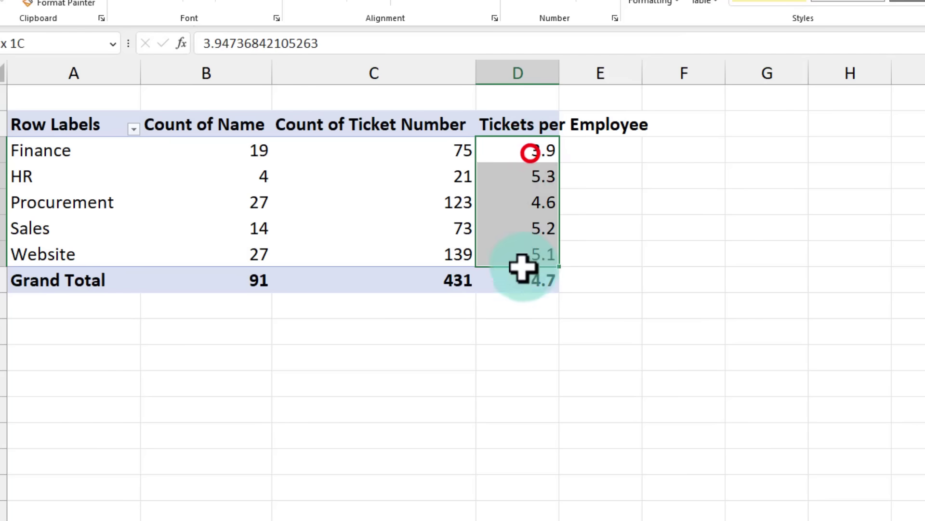
# - Remove Count of Ticket Number and Count of Name from the pivot values
pyautogui.click(337, 184)
pyautogui.moveTo(903, 427); pyautogui.dragTo(625, 437)
pyautogui.moveTo(918, 407); pyautogui.dragTo(534, 333)
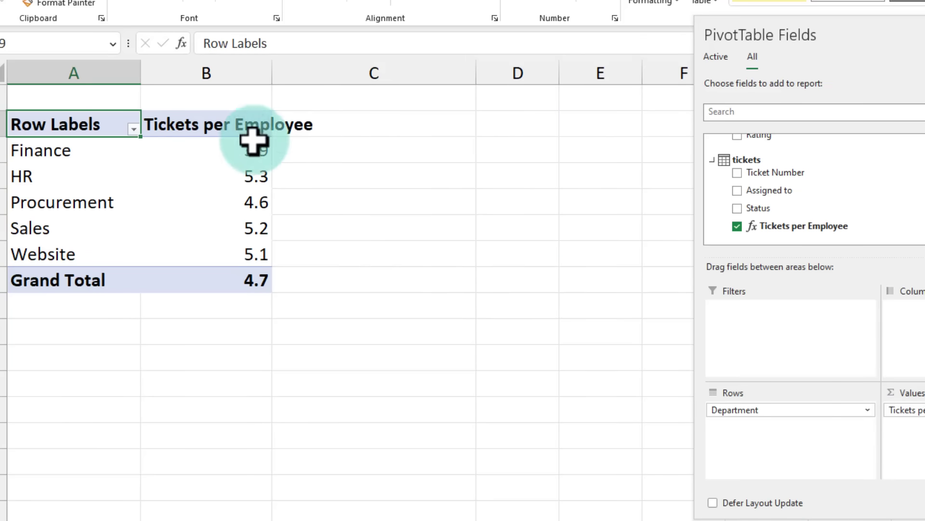
pyautogui.moveTo(253, 145); pyautogui.dragTo(227, 281)
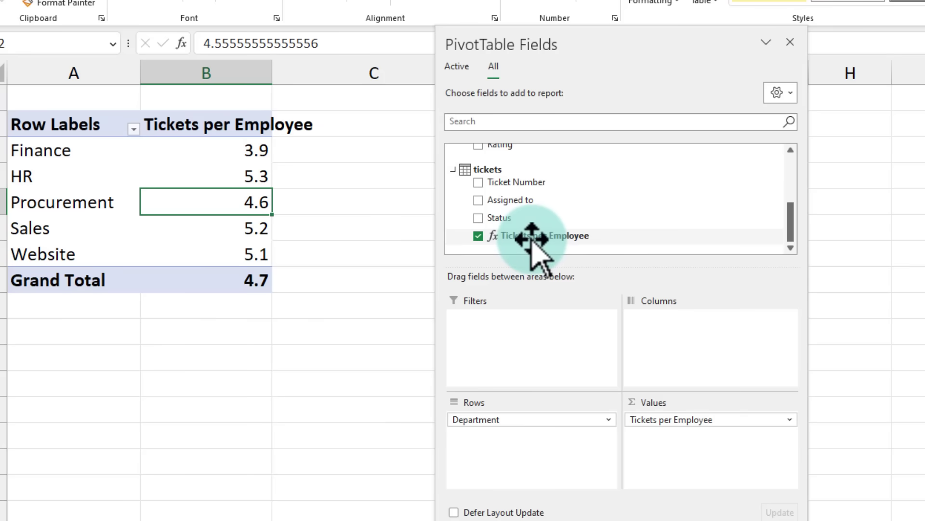
# - Edit the Tickets per Employee measure and select its formula =[Count of Ticket Number] / [Count of Name]
pyautogui.rightClick(531, 237)
pyautogui.click(567, 249)
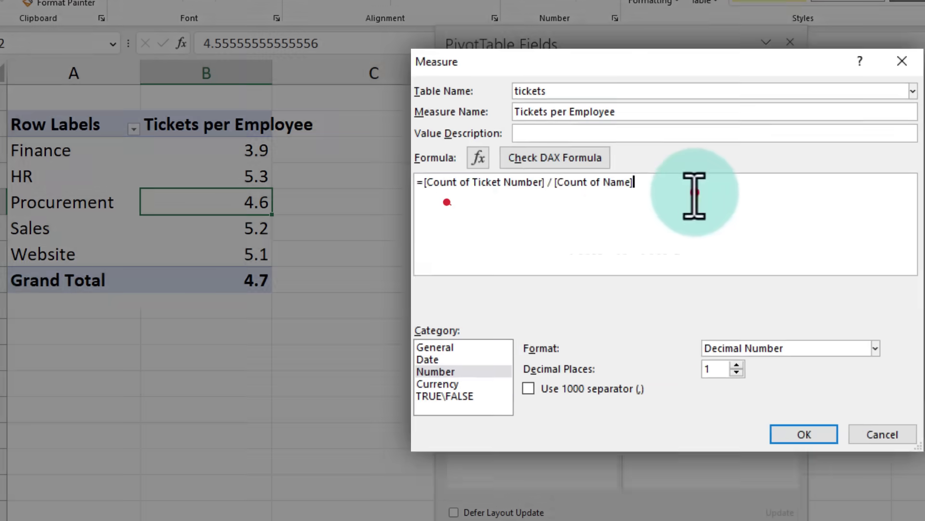
pyautogui.moveTo(417, 182); pyautogui.dragTo(633, 182)
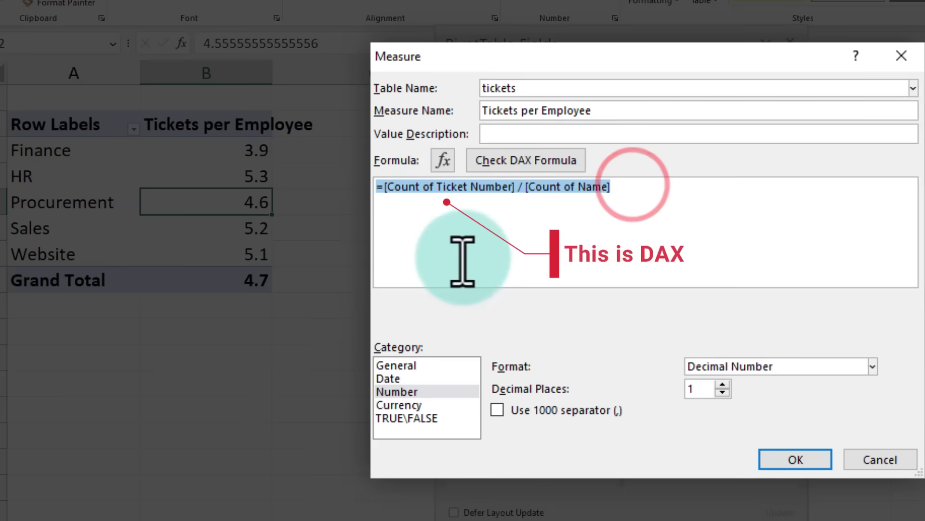